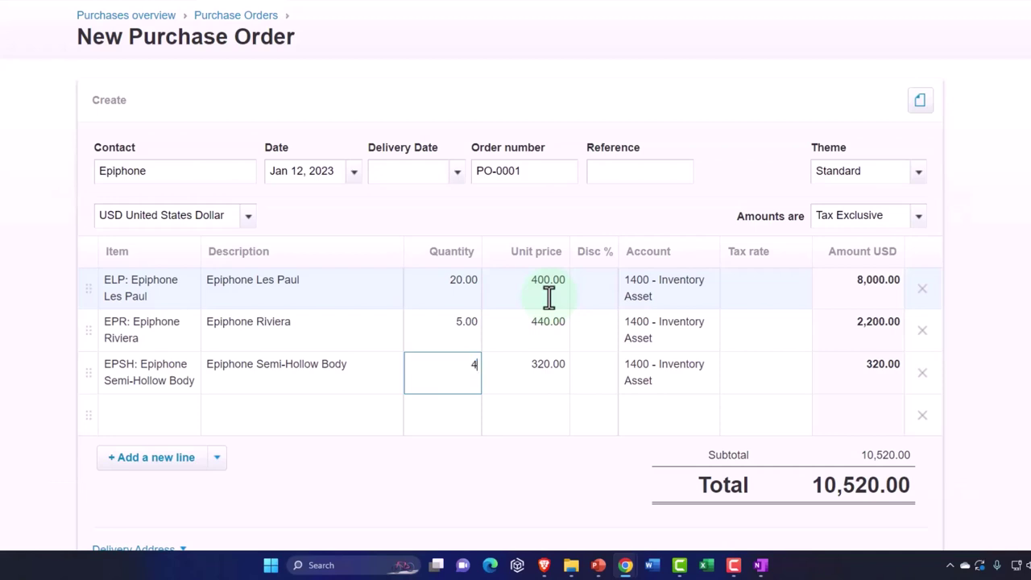
- Add a line for 5 Epiphone Standard Pro (EPSP) at 480.00 below the 4 Semi-Hollow Body guitars
{"action": "key", "text": "Tab"}
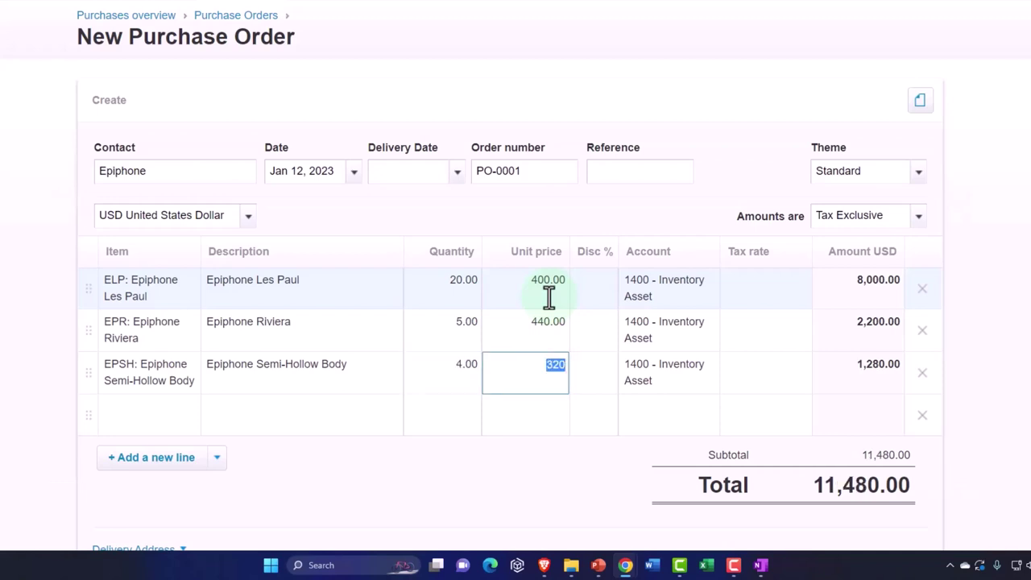
{"action": "key", "text": "Tab"}
{"action": "key", "text": "Tab"}
{"action": "key", "text": "Tab"}
{"action": "key", "text": "Tab"}
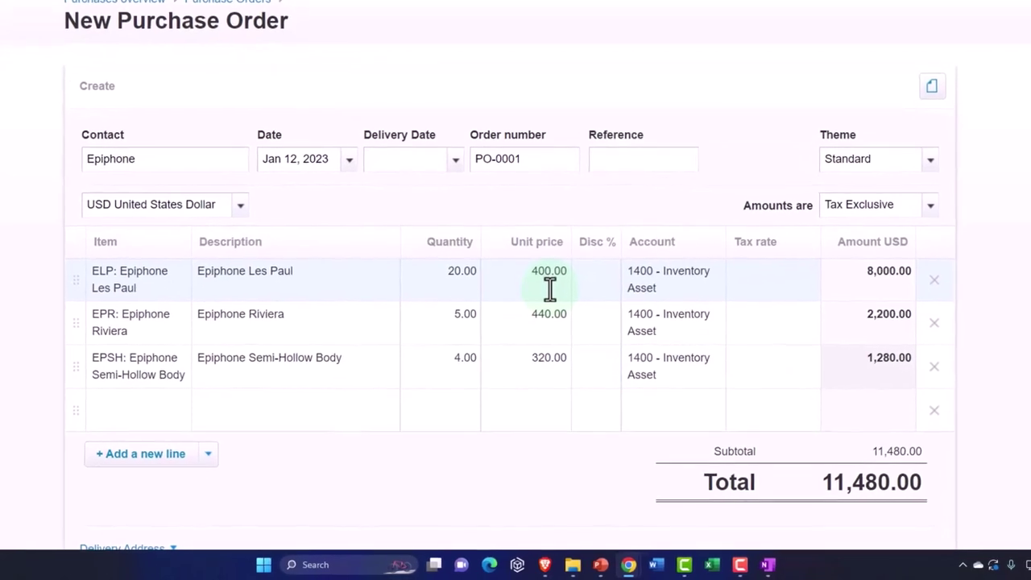
{"action": "key", "text": "Tab"}
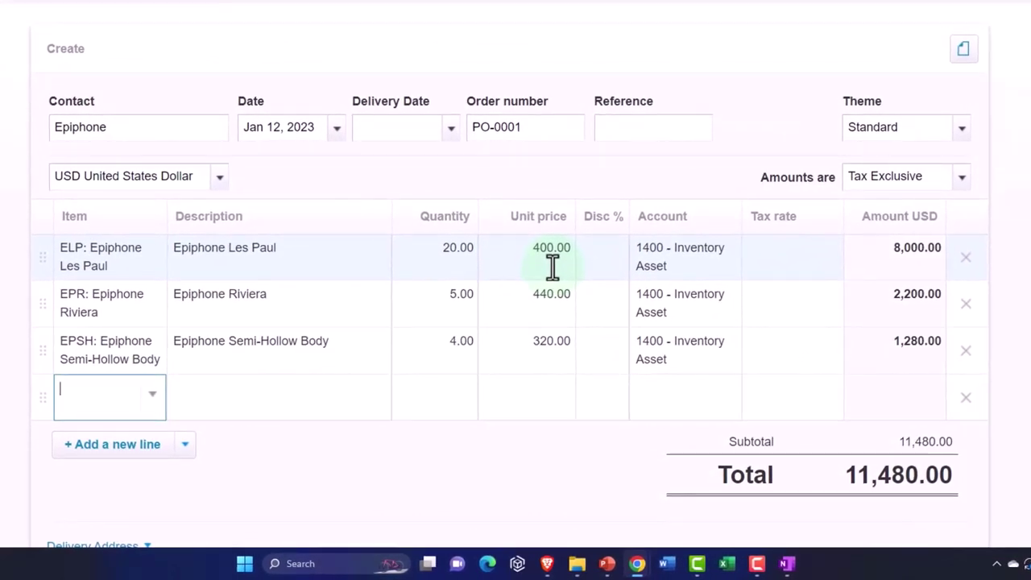
{"action": "type", "text": "EPSP"}
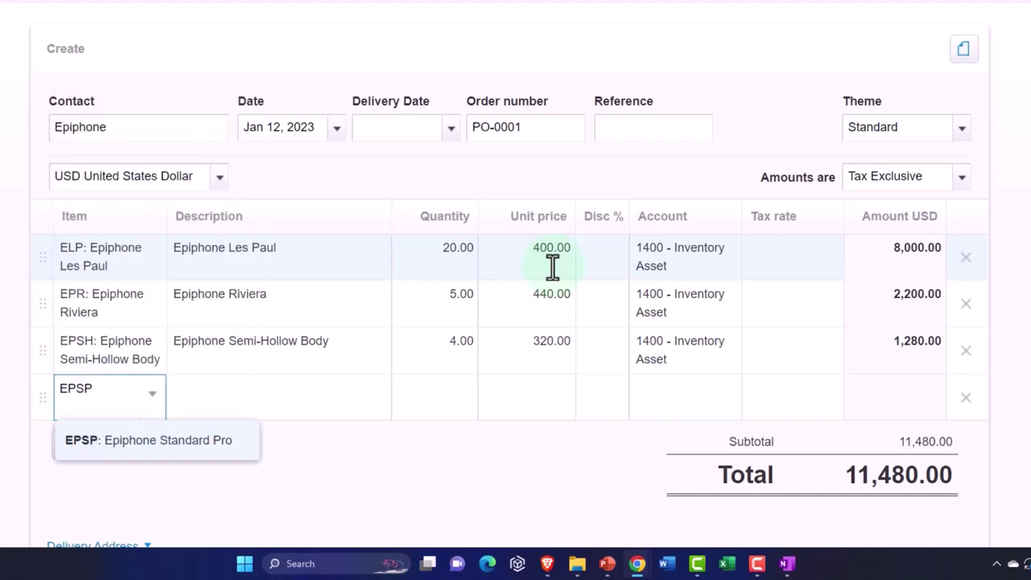
{"action": "key", "text": "Tab"}
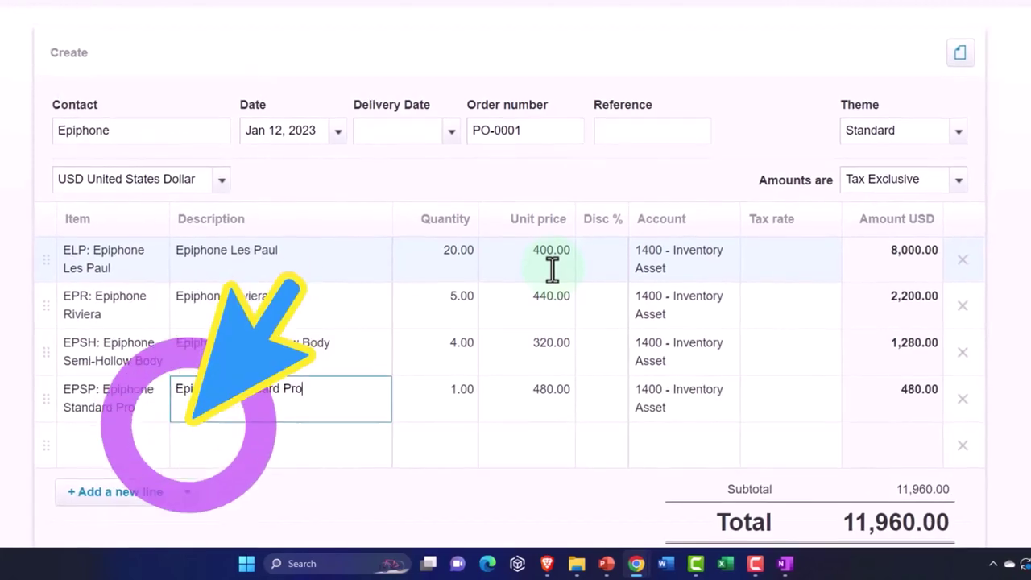
{"action": "key", "text": "Tab"}
{"action": "type", "text": "5"}
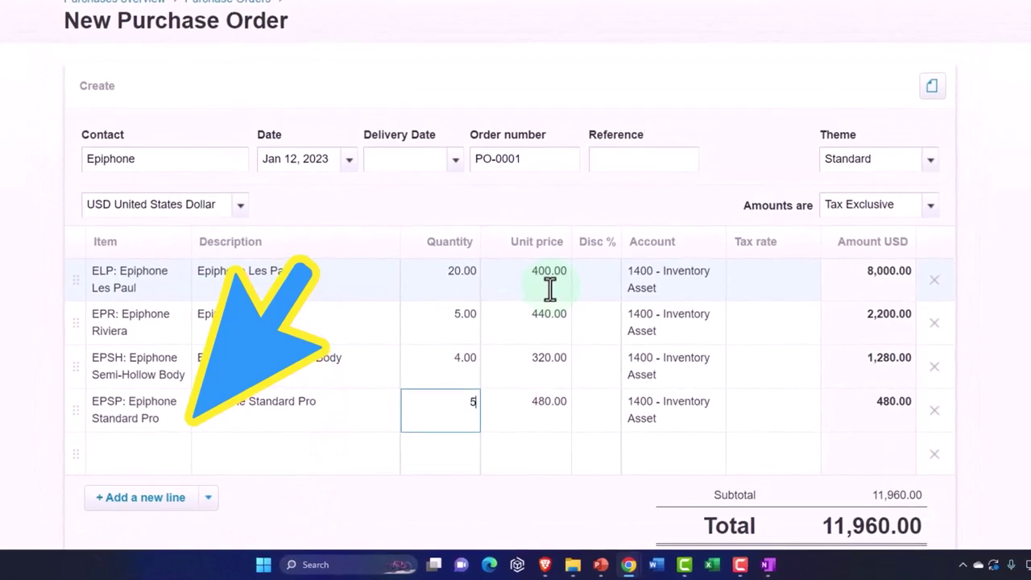
{"action": "key", "text": "Tab"}
{"action": "key", "text": "Tab"}
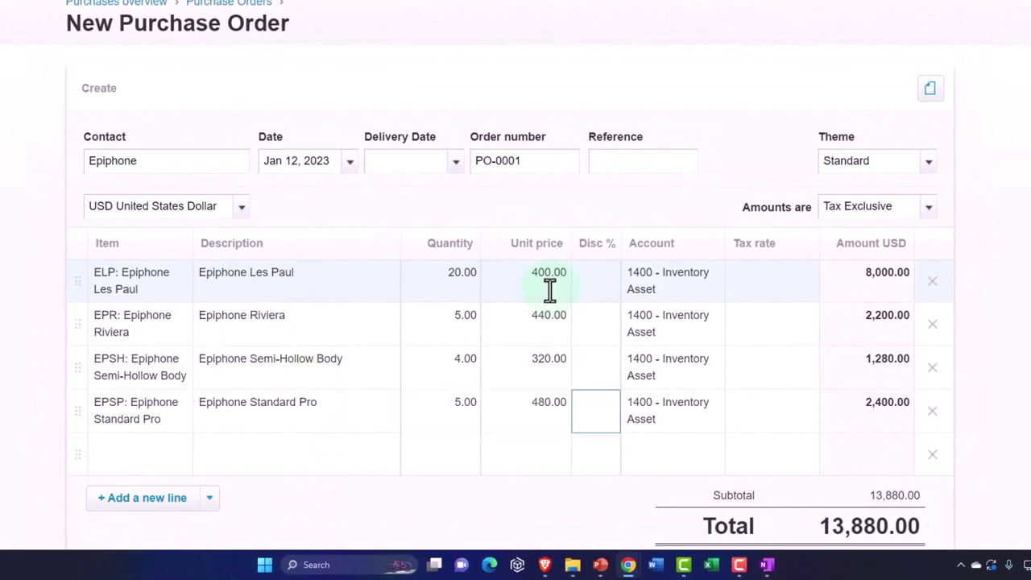
{"action": "key", "text": "Tab"}
{"action": "key", "text": "Tab"}
{"action": "key", "text": "Tab"}
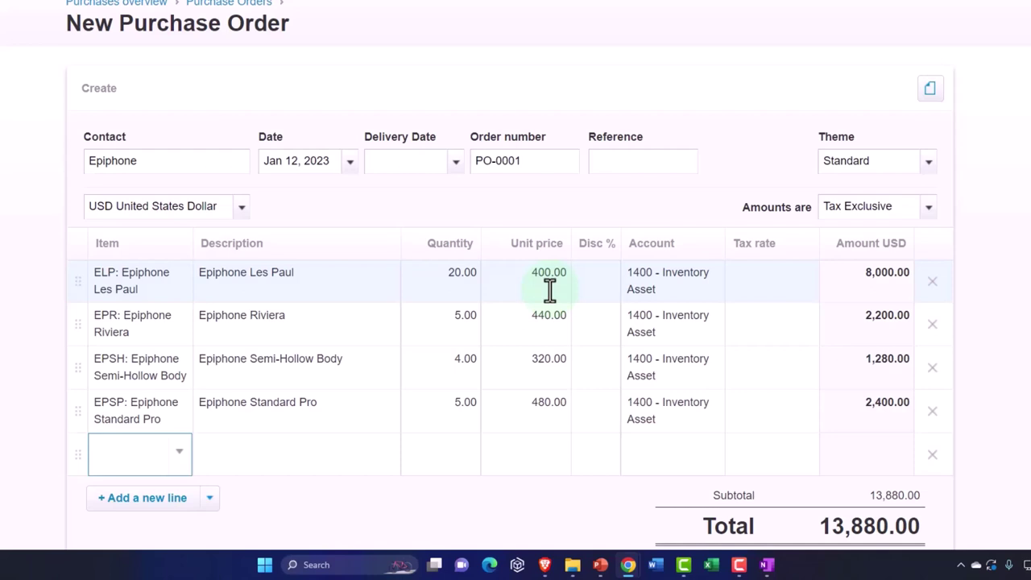
- Choose the contact's Postal address as PO-0001's delivery address
{"action": "scroll", "coordinate": [460, 288], "scroll_direction": "down", "scroll_amount": 3}
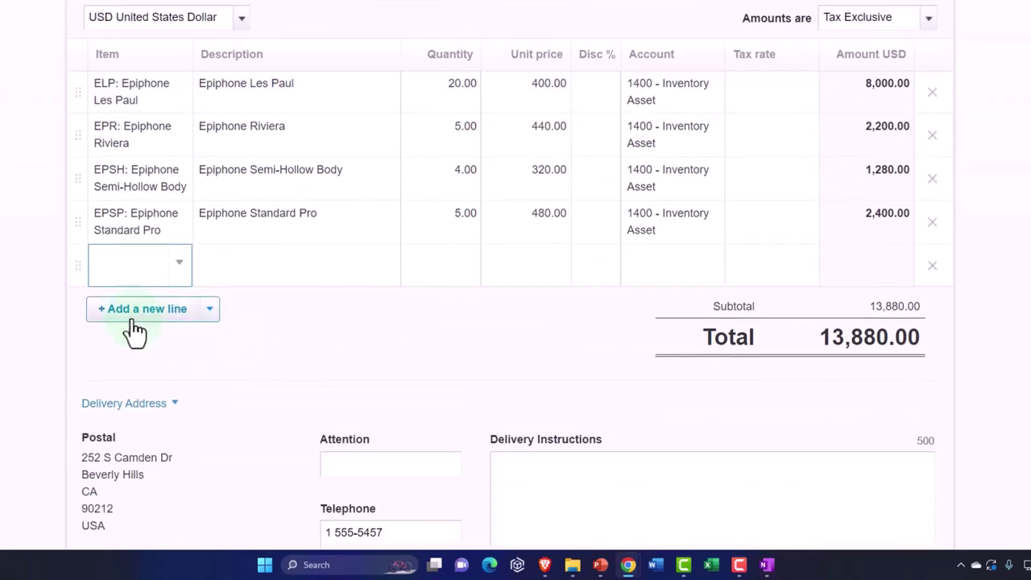
{"action": "scroll", "coordinate": [145, 331], "scroll_direction": "down", "scroll_amount": 2}
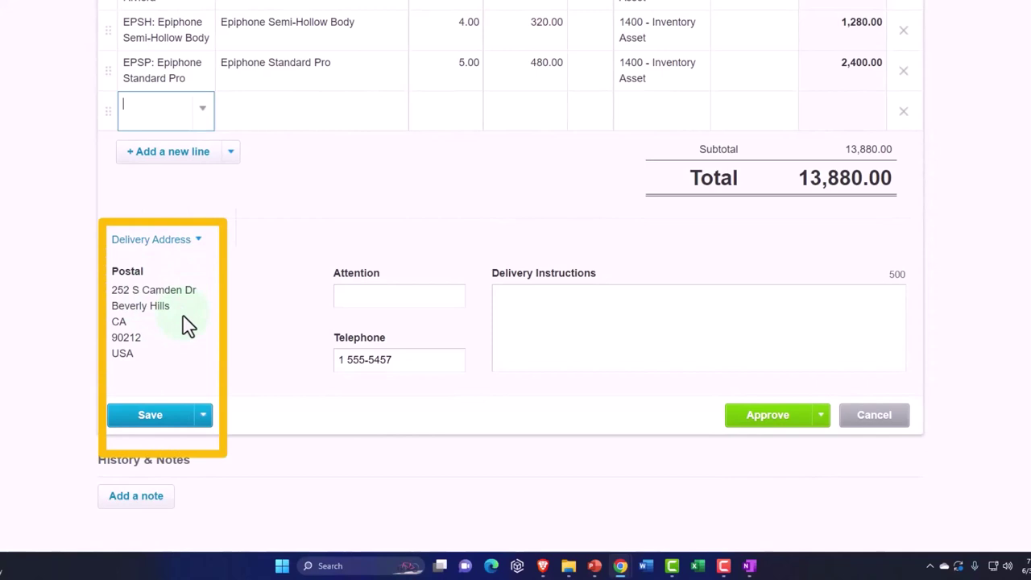
{"action": "left_click", "coordinate": [198, 240]}
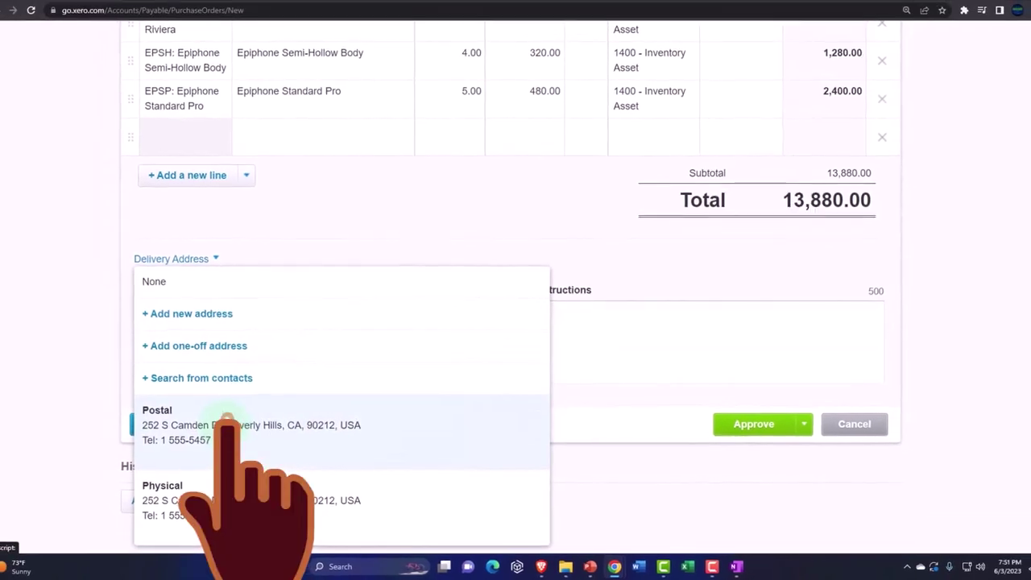
{"action": "left_click", "coordinate": [64, 297]}
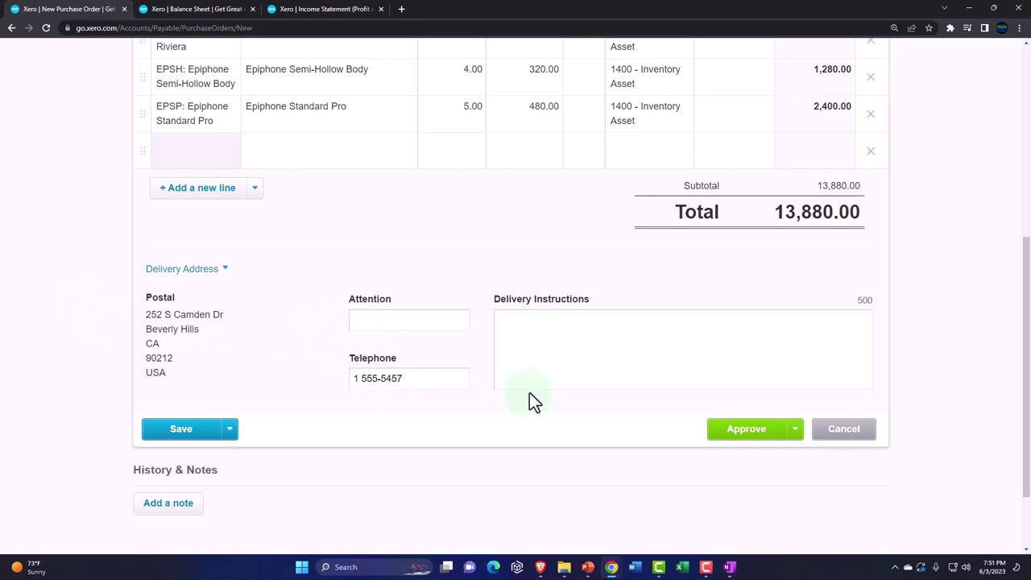
{"action": "scroll", "coordinate": [529, 393], "scroll_direction": "down", "scroll_amount": 1}
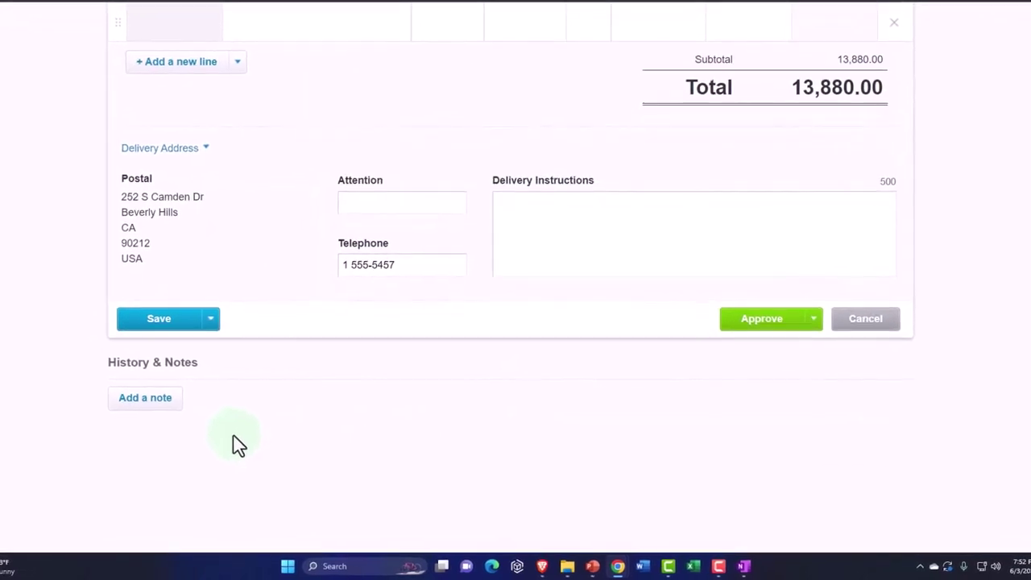
{"action": "scroll", "coordinate": [362, 442], "scroll_direction": "up", "scroll_amount": 1}
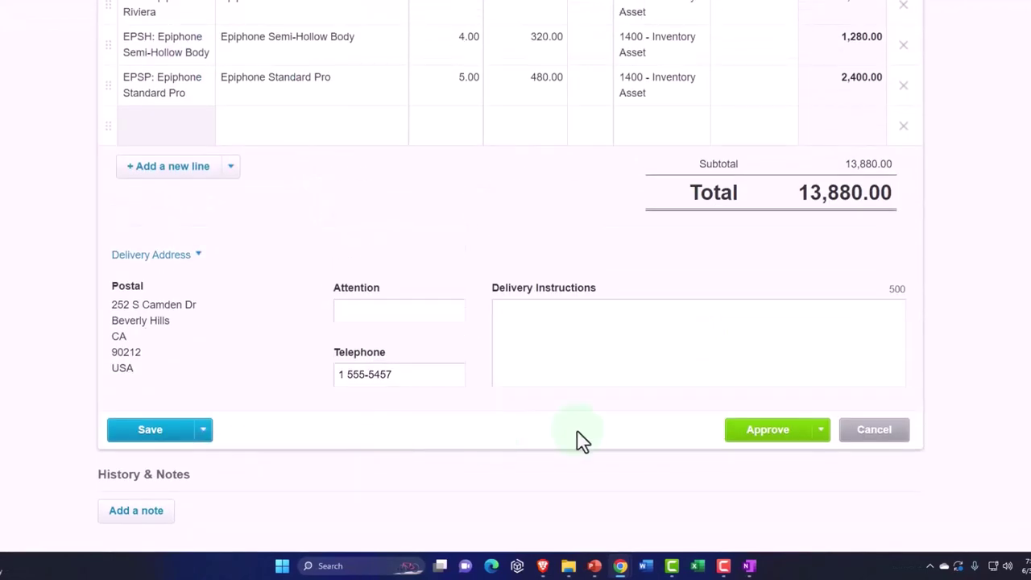
{"action": "left_click", "coordinate": [824, 430]}
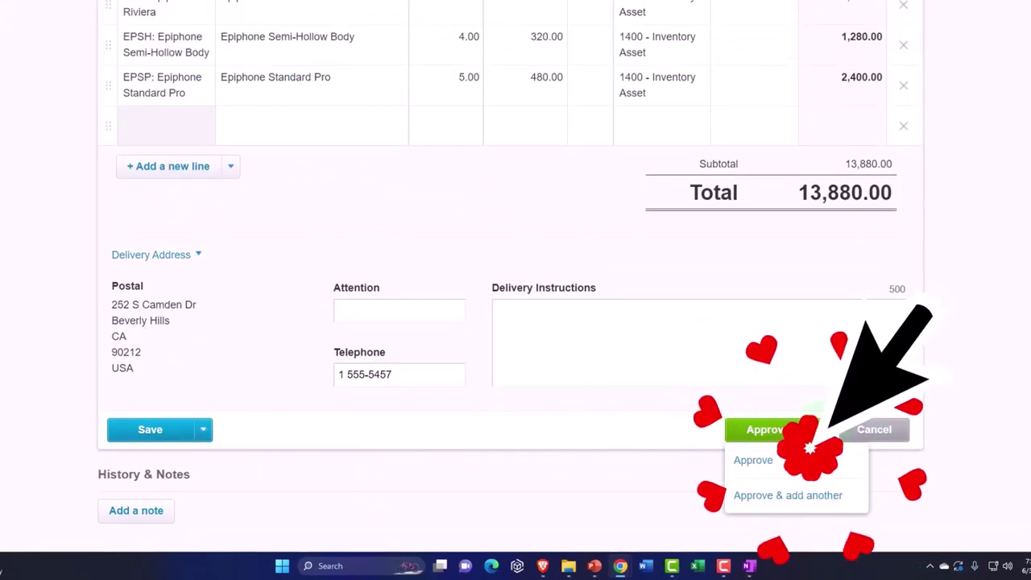
{"action": "left_click", "coordinate": [993, 403]}
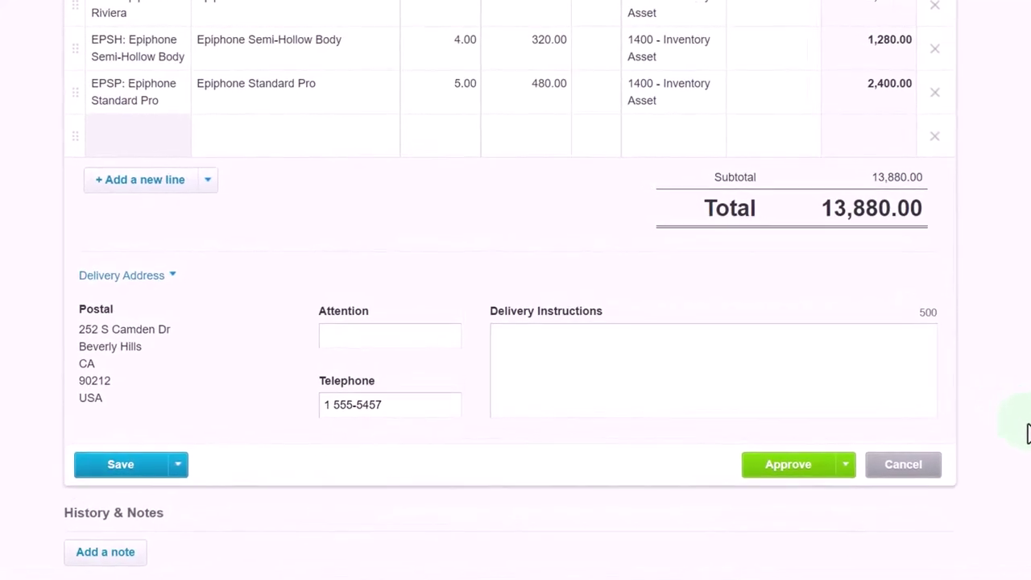
{"action": "scroll", "coordinate": [1028, 435], "scroll_direction": "up", "scroll_amount": 5}
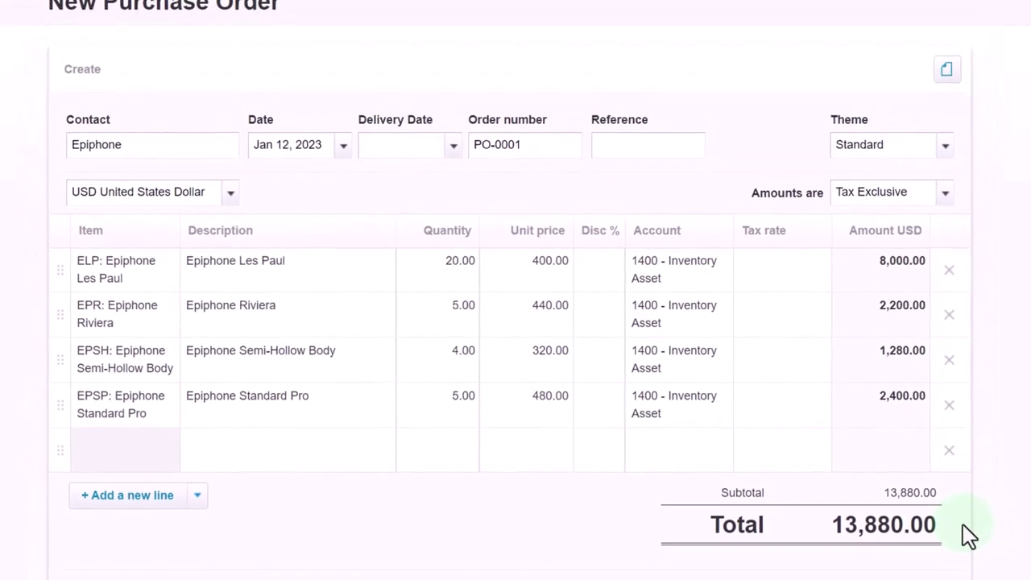
{"action": "scroll", "coordinate": [956, 536], "scroll_direction": "down", "scroll_amount": 1}
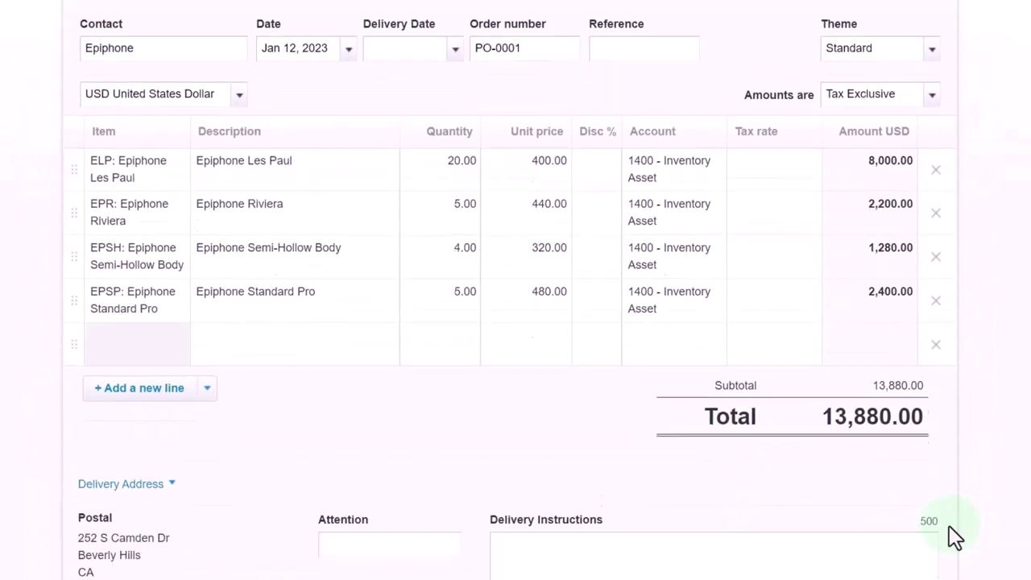
{"action": "scroll", "coordinate": [949, 525], "scroll_direction": "down", "scroll_amount": 3}
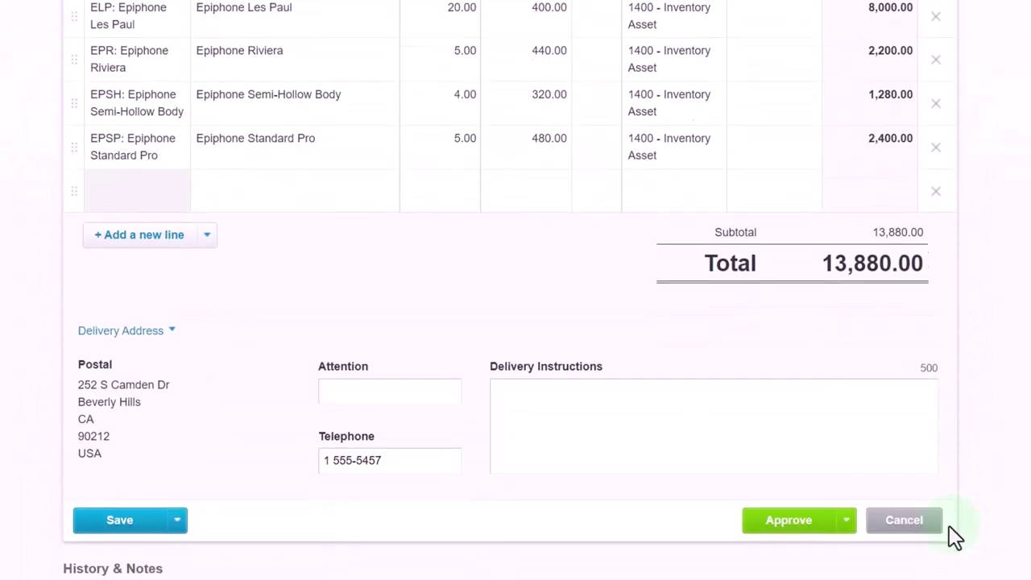
- Approve purchase order PO-0001
{"action": "left_click", "coordinate": [780, 474]}
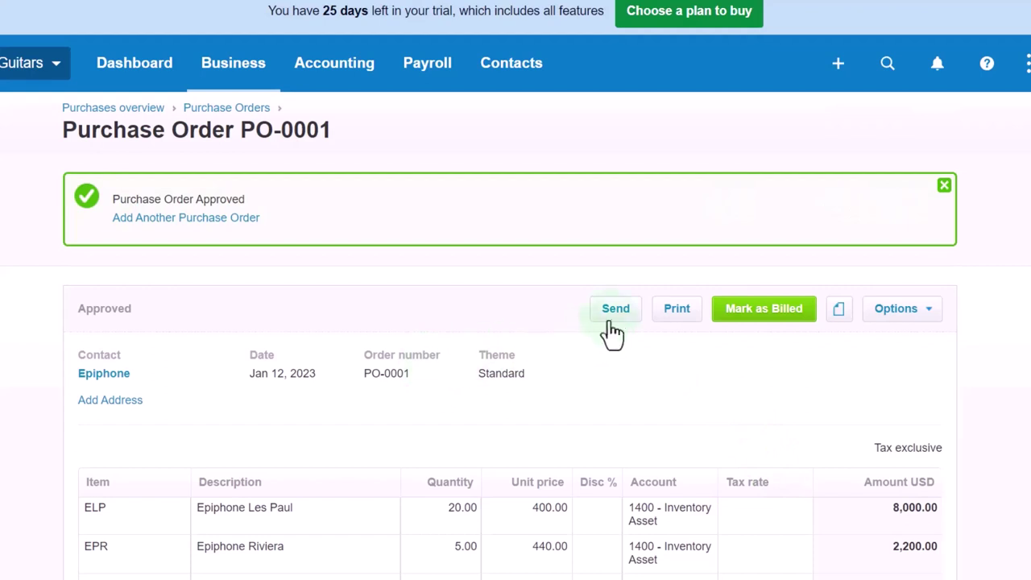
{"action": "left_click", "coordinate": [610, 316]}
{"action": "scroll", "coordinate": [806, 290], "scroll_direction": "down", "scroll_amount": 1}
- Review the Options menu's Edit, Delete and Copy to actions, then close it
{"action": "left_click", "coordinate": [923, 257]}
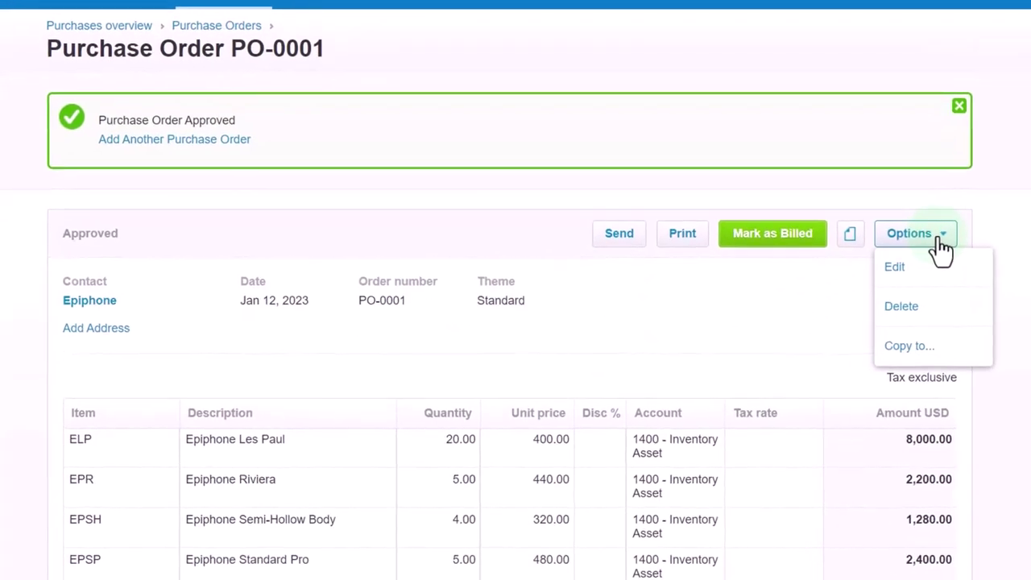
{"action": "left_click", "coordinate": [934, 316]}
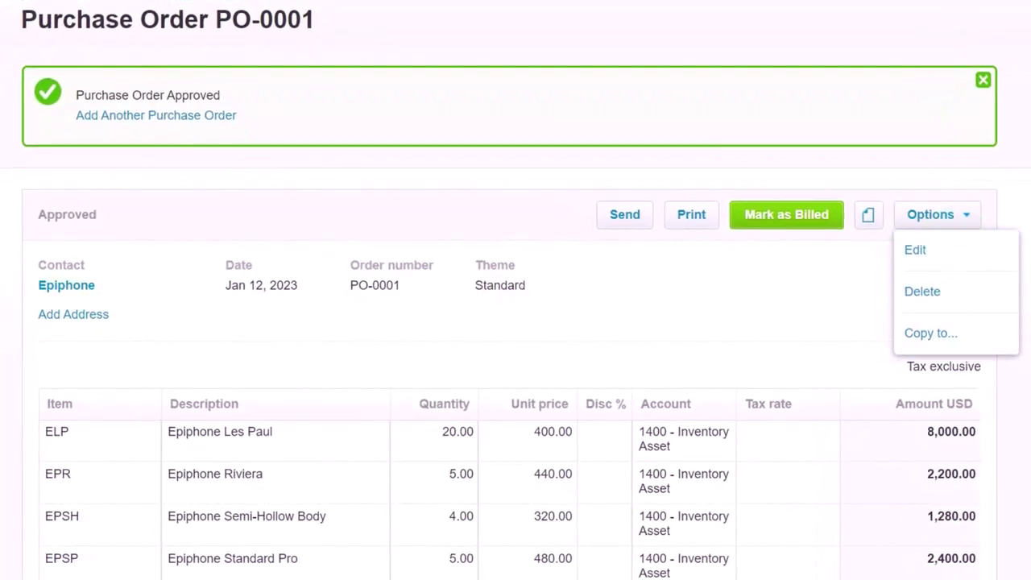
{"action": "left_click", "coordinate": [931, 335]}
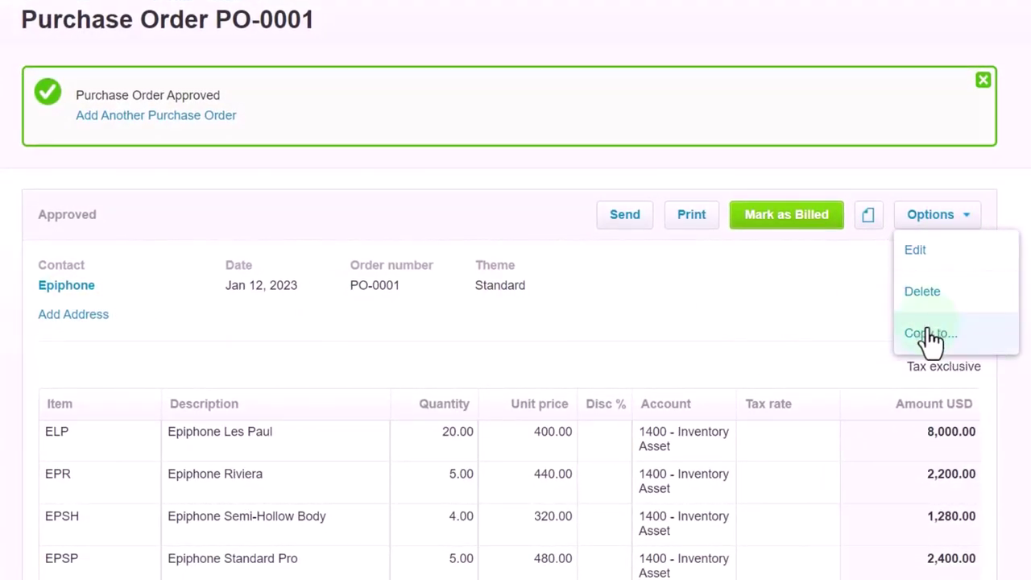
{"action": "left_click", "coordinate": [110, 426]}
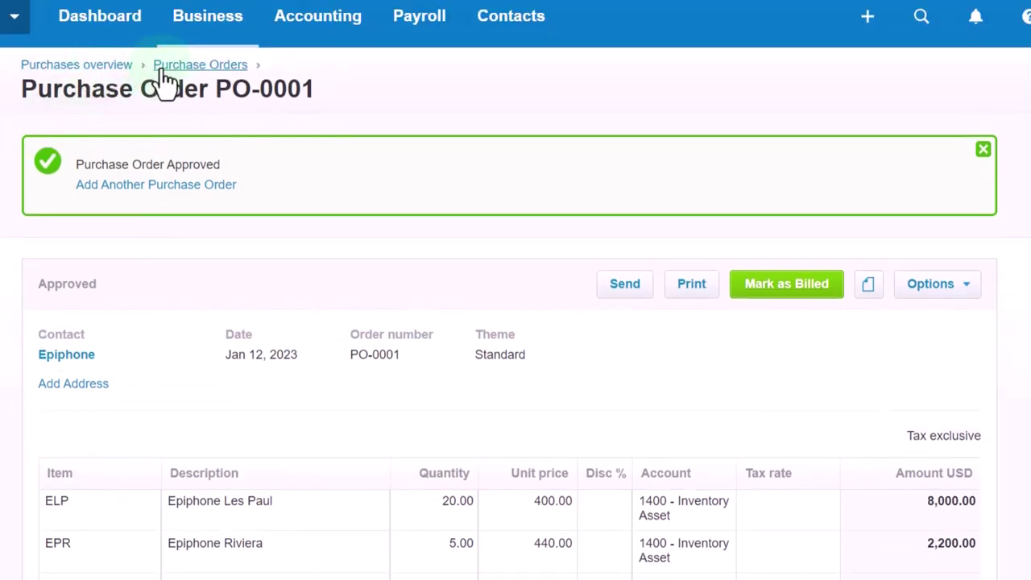
- Look over the Purchases overview page
{"action": "left_click", "coordinate": [116, 76]}
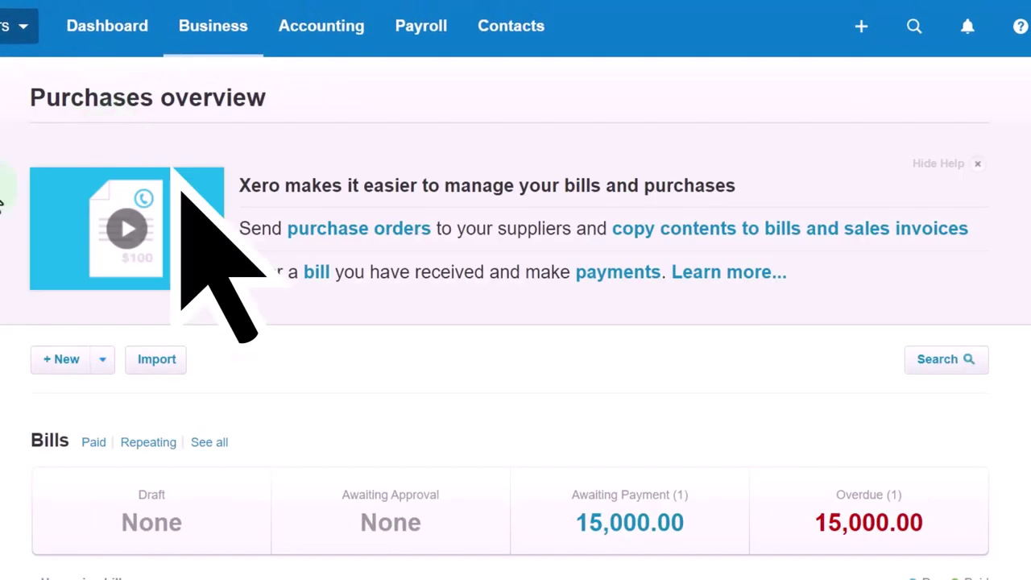
{"action": "scroll", "coordinate": [173, 165], "scroll_direction": "down", "scroll_amount": 4}
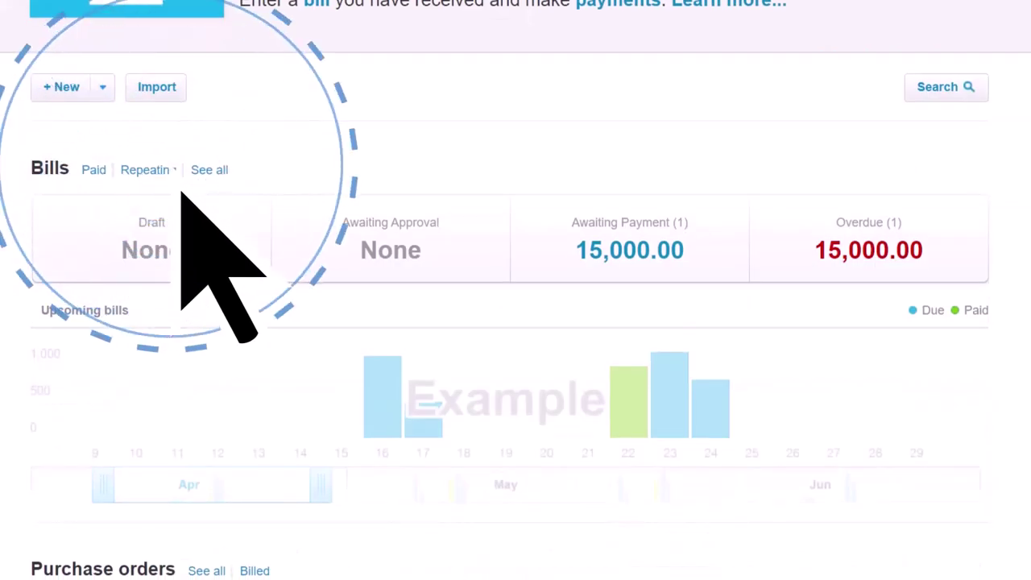
{"action": "scroll", "coordinate": [181, 194], "scroll_direction": "down", "scroll_amount": 3}
{"action": "scroll", "coordinate": [181, 193], "scroll_direction": "up", "scroll_amount": 6}
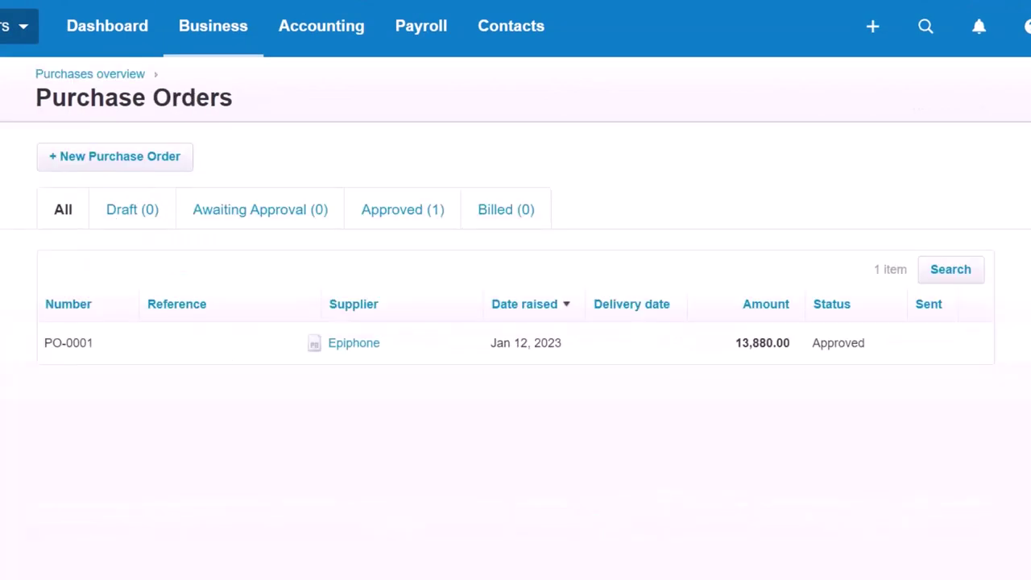
- Filter Business > Purchase orders to the Approved tab, showing PO-0001 for 13,880.00
{"action": "left_click", "coordinate": [216, 36]}
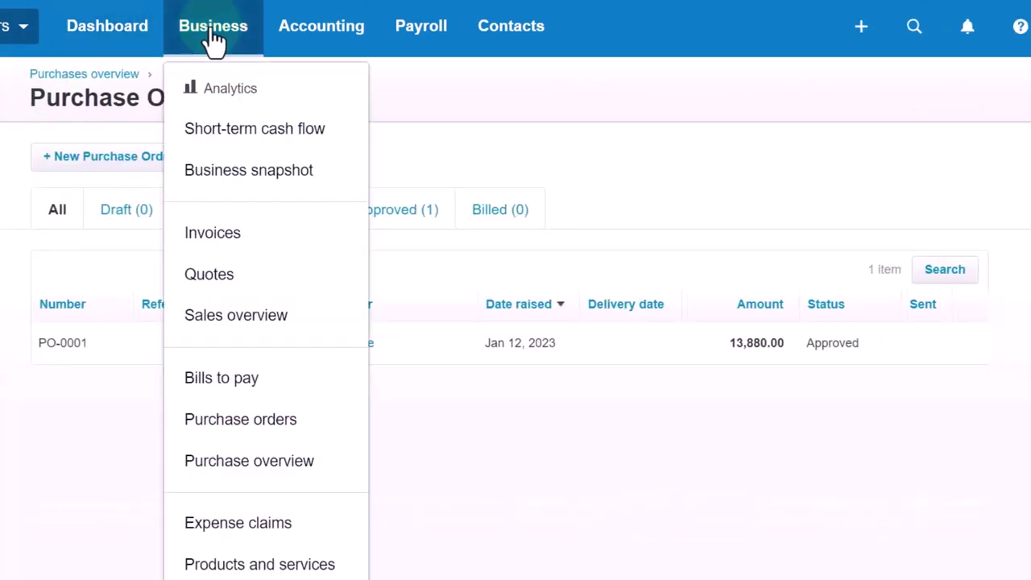
{"action": "left_click", "coordinate": [234, 416]}
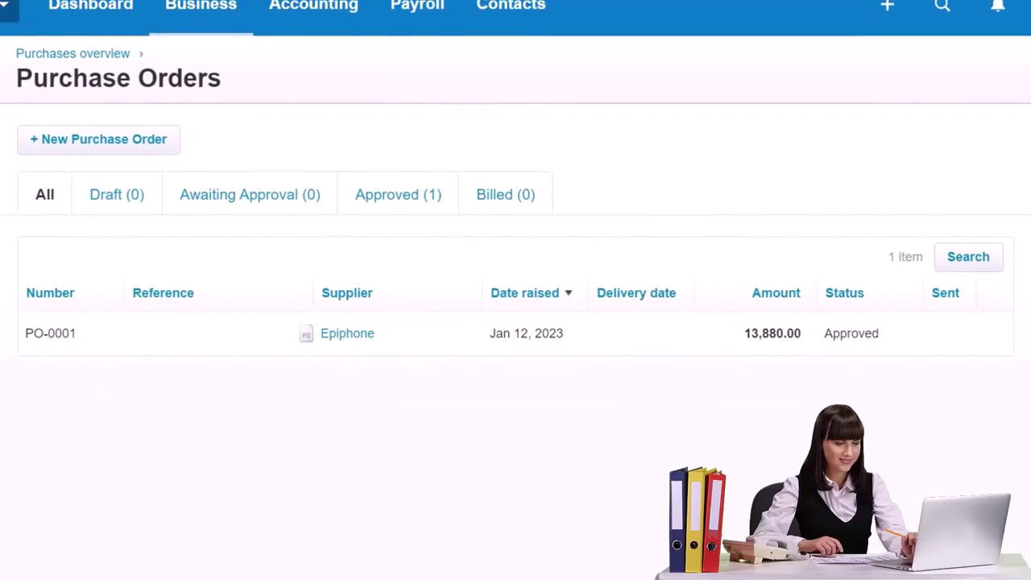
{"action": "left_click", "coordinate": [39, 199]}
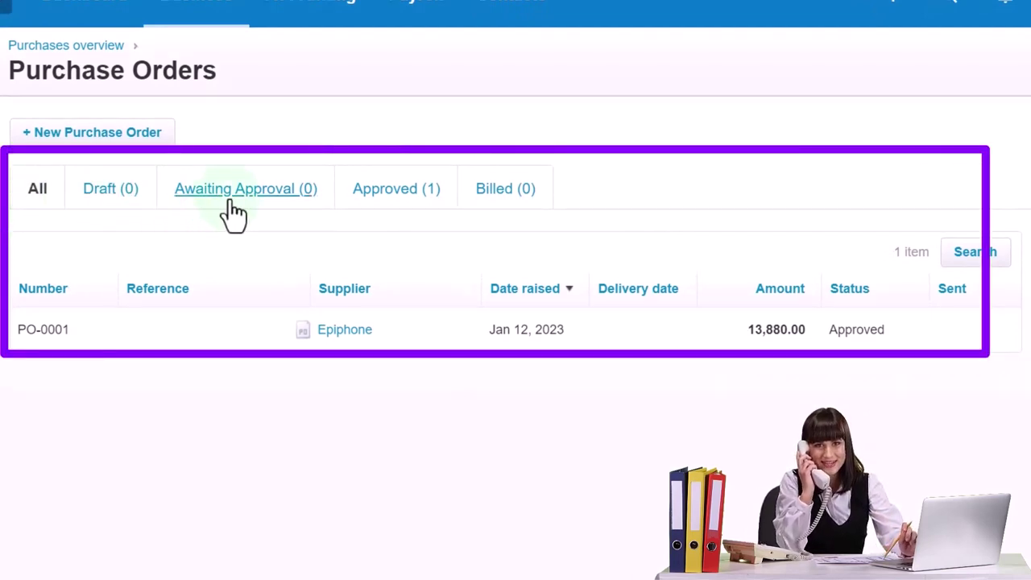
{"action": "left_click", "coordinate": [396, 190]}
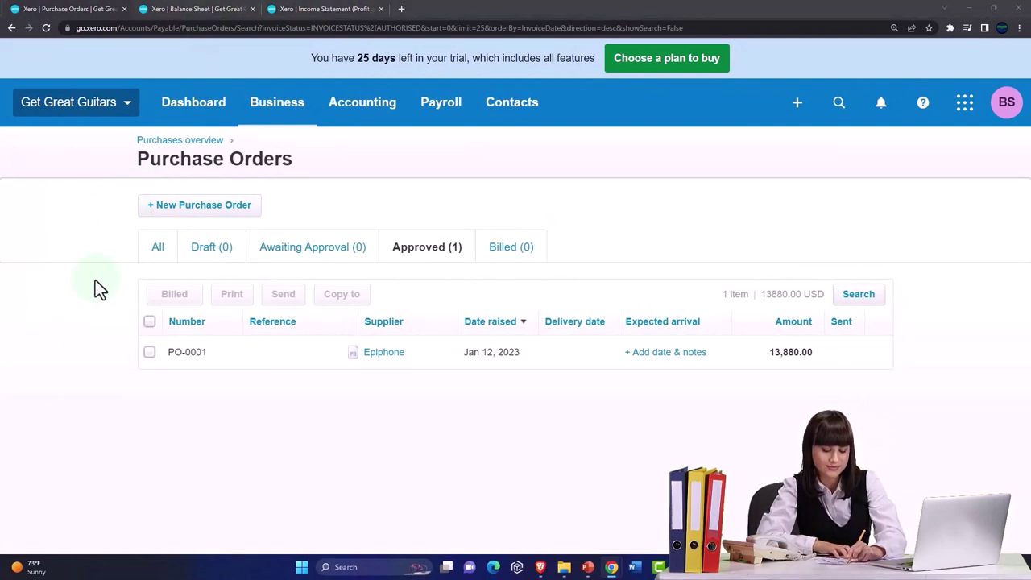
{"action": "left_click", "coordinate": [499, 121]}
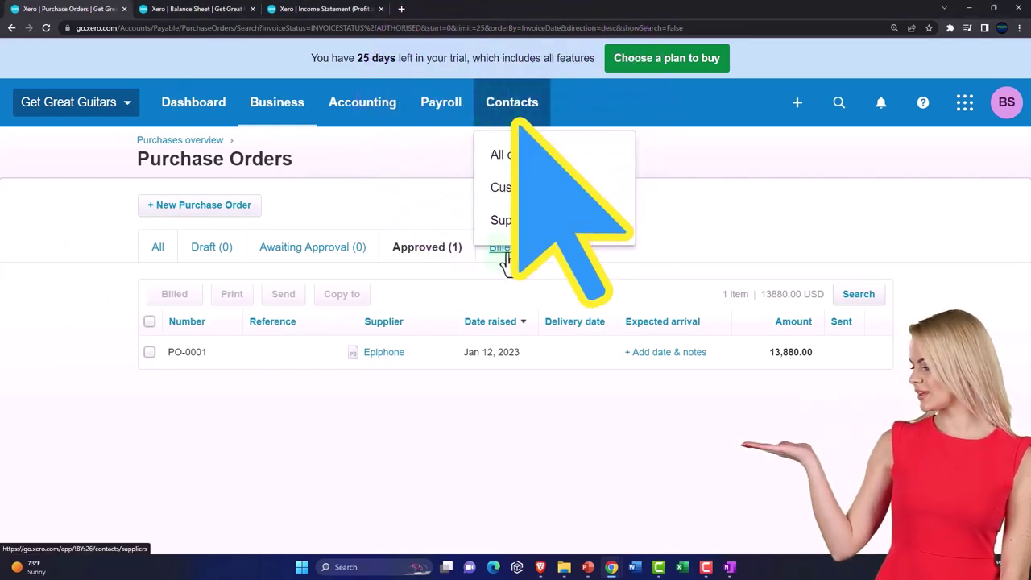
- Open the Epiphone supplier record to review its 15,000.00 bill and outstanding PO-0001
{"action": "left_click", "coordinate": [501, 220]}
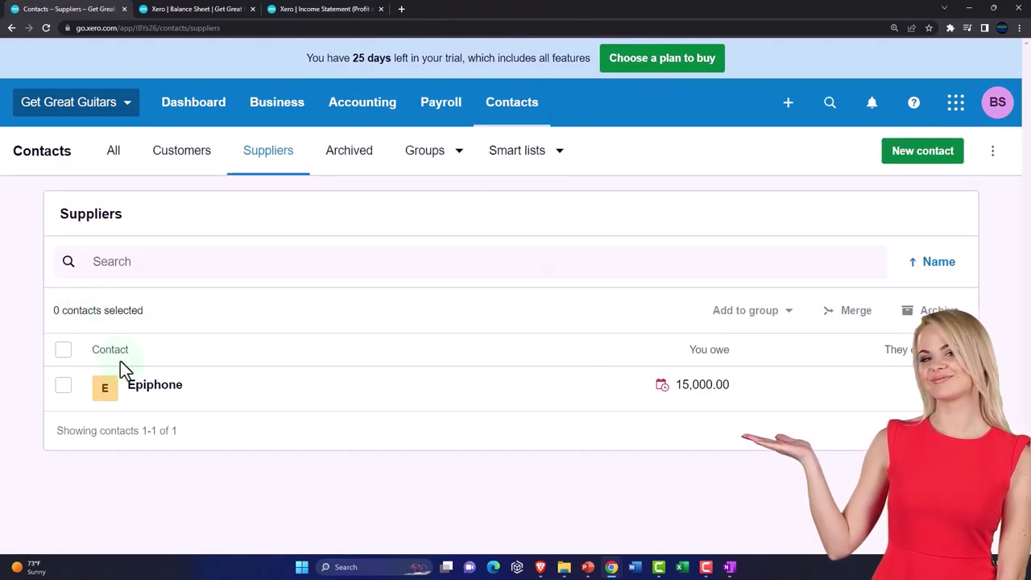
{"action": "left_click", "coordinate": [164, 393]}
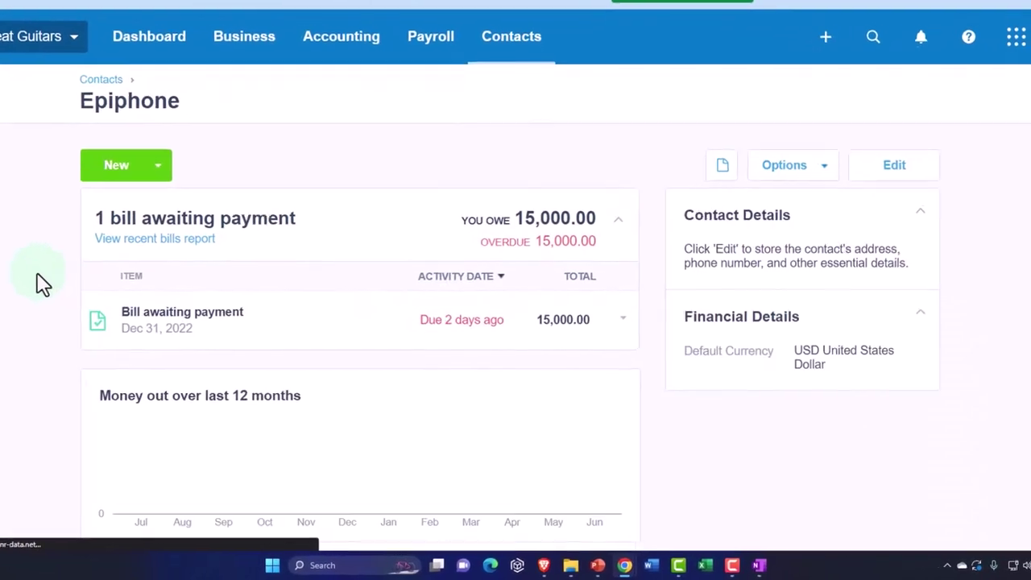
{"action": "scroll", "coordinate": [43, 282], "scroll_direction": "down", "scroll_amount": 3}
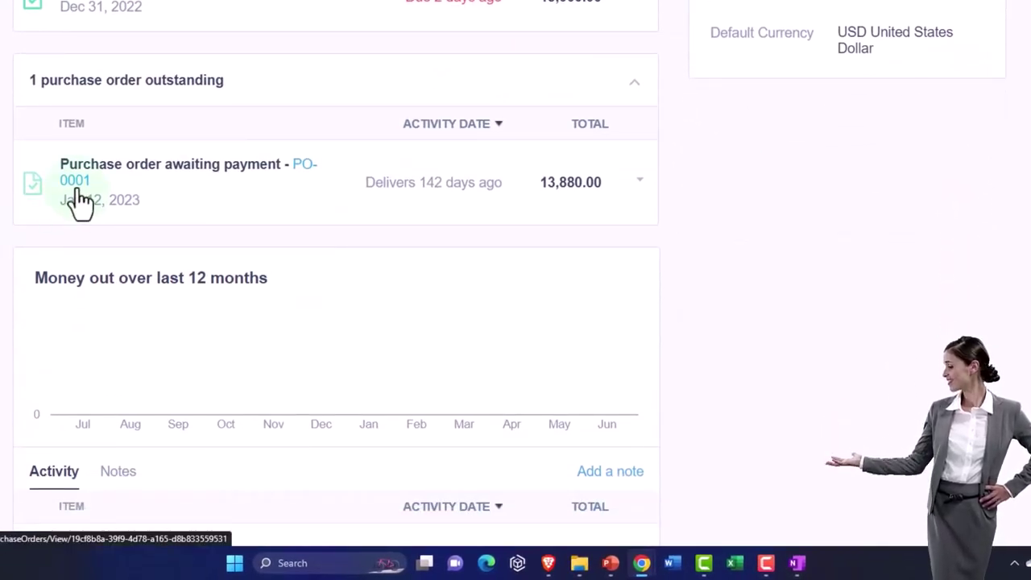
{"action": "scroll", "coordinate": [336, 322], "scroll_direction": "up", "scroll_amount": 4}
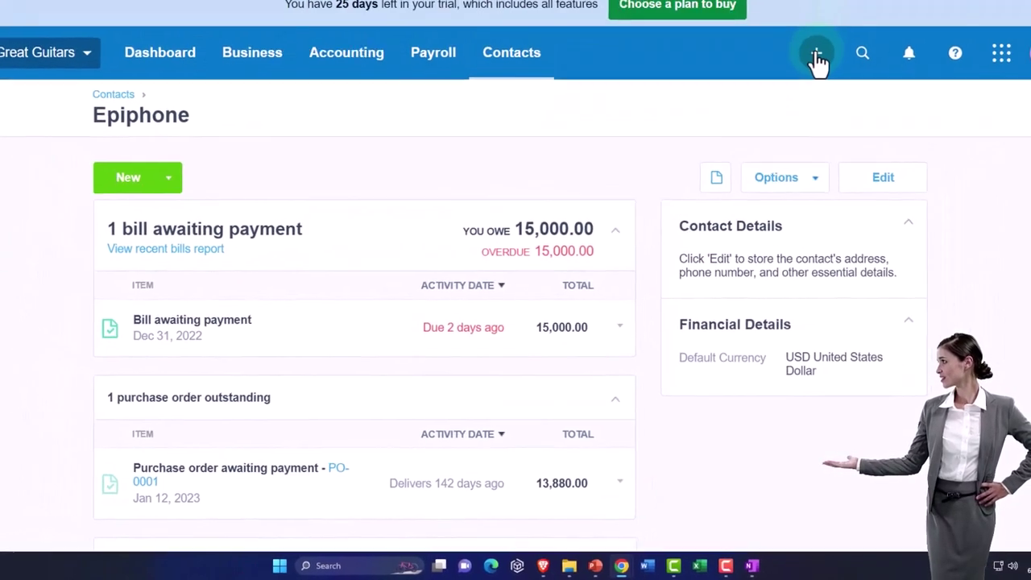
{"action": "left_click", "coordinate": [816, 55]}
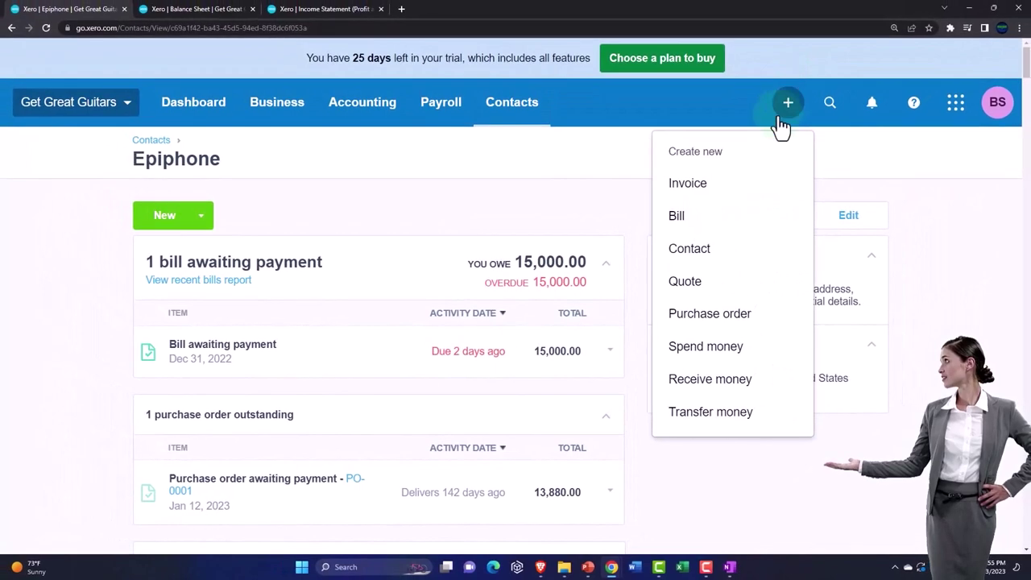
- Start a new purchase order for Gibson USA, added as a new contact
{"action": "left_click", "coordinate": [708, 316]}
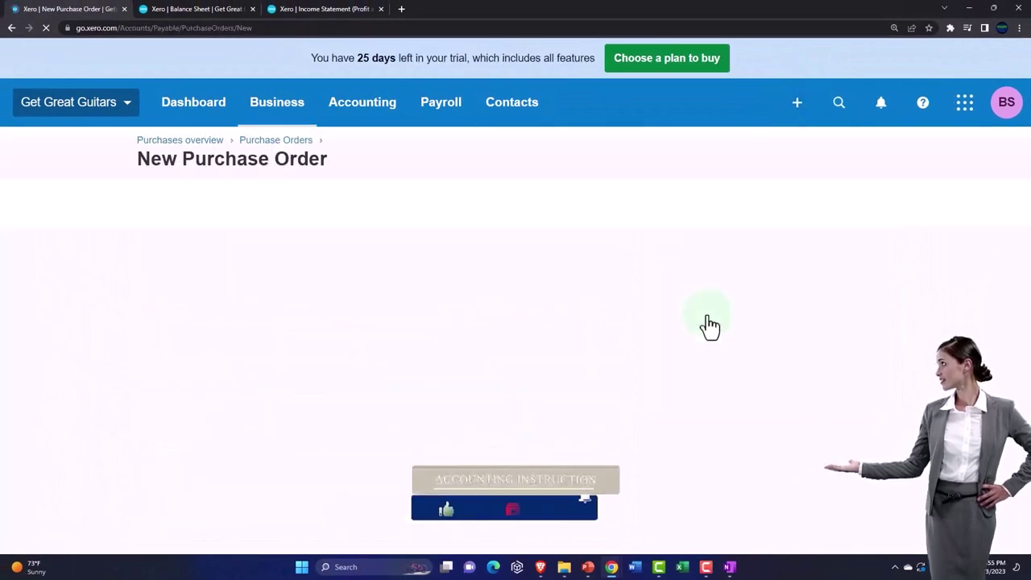
{"action": "key", "text": "ctrl+plus"}
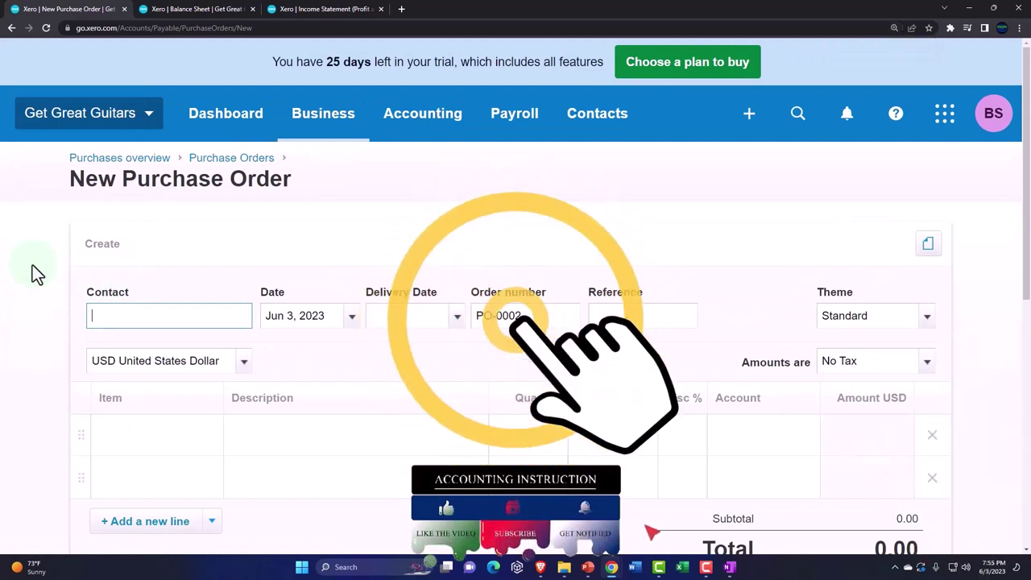
{"action": "type", "text": "Gib"}
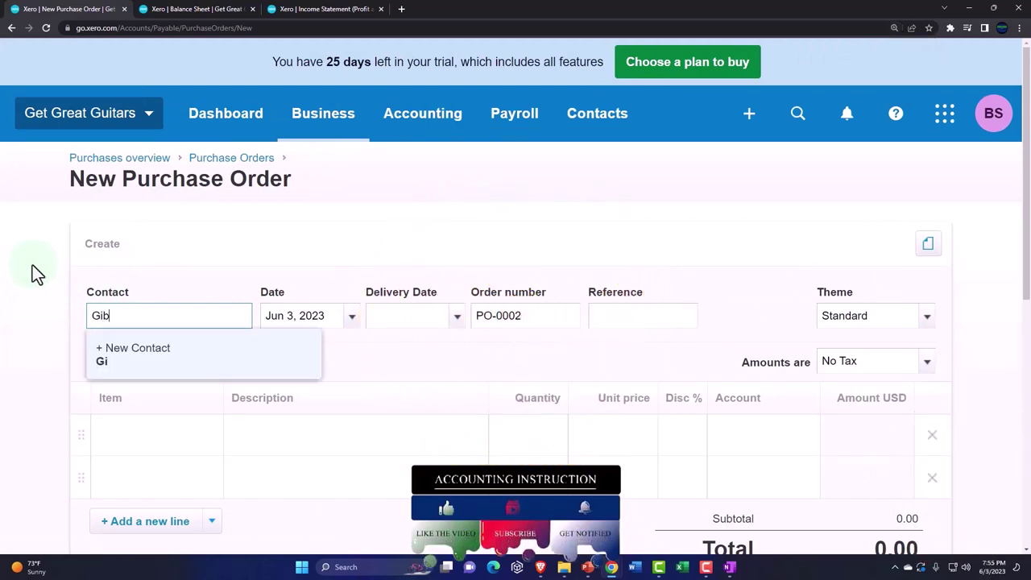
{"action": "type", "text": "son USA"}
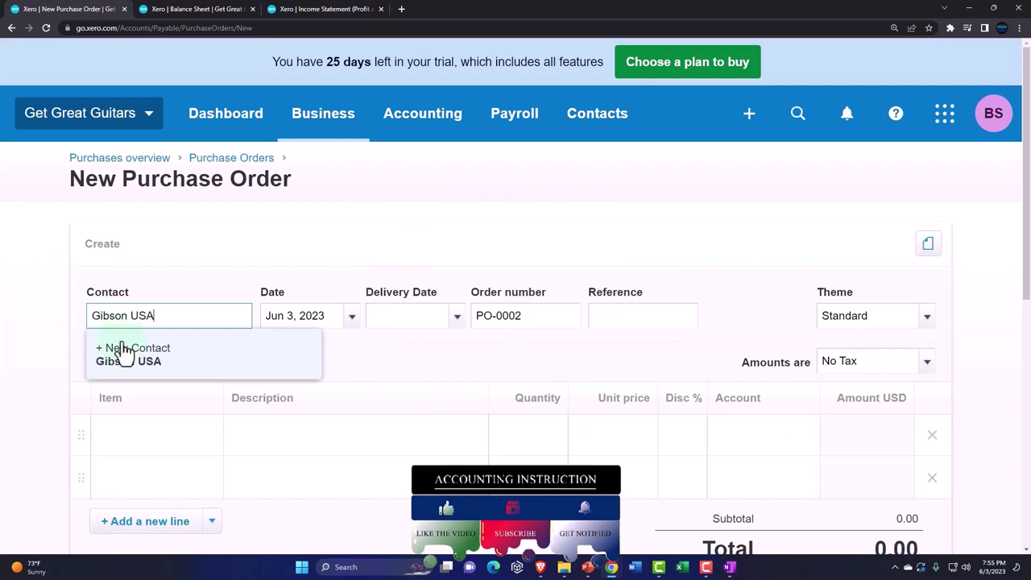
{"action": "left_click", "coordinate": [139, 363]}
- Set the order date to 01/12/2023
{"action": "key", "text": "Tab"}
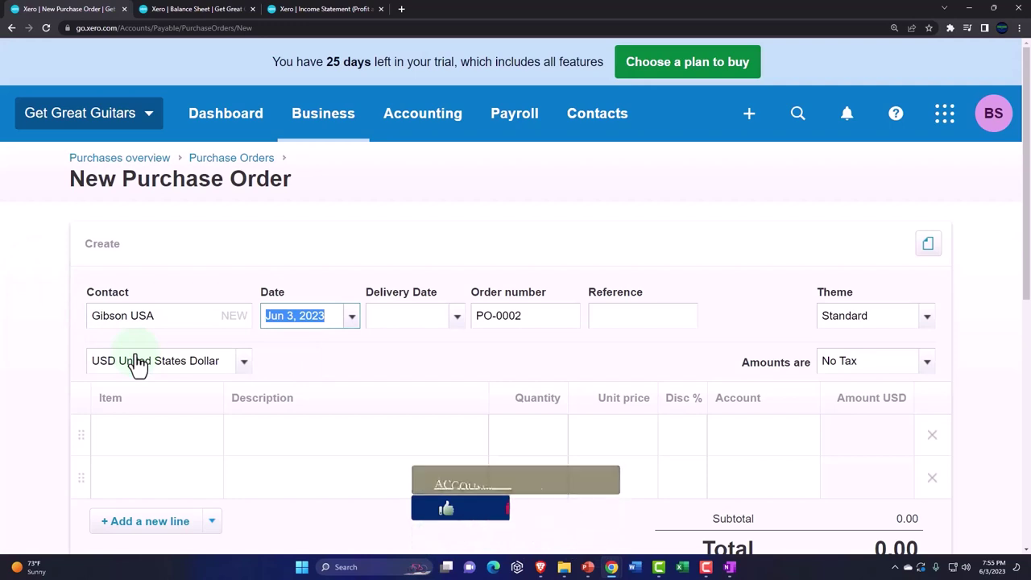
{"action": "type", "text": "01"}
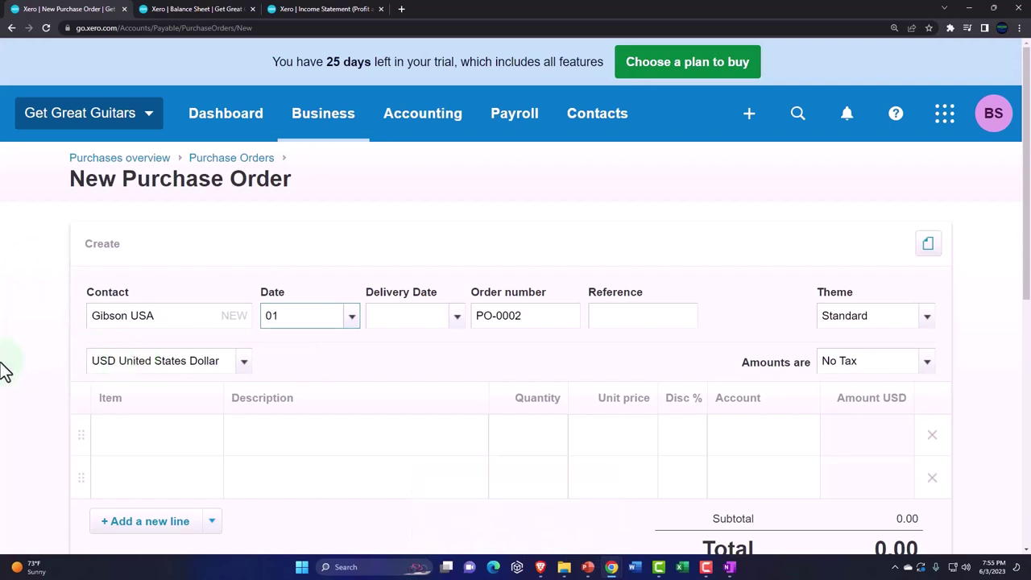
{"action": "type", "text": "/12/2023"}
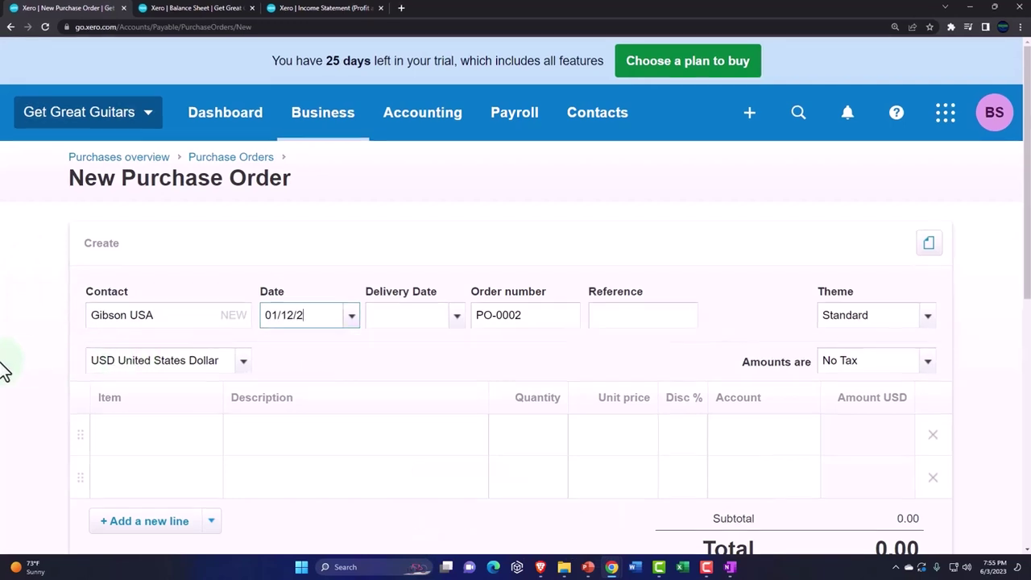
{"action": "key", "text": "Tab"}
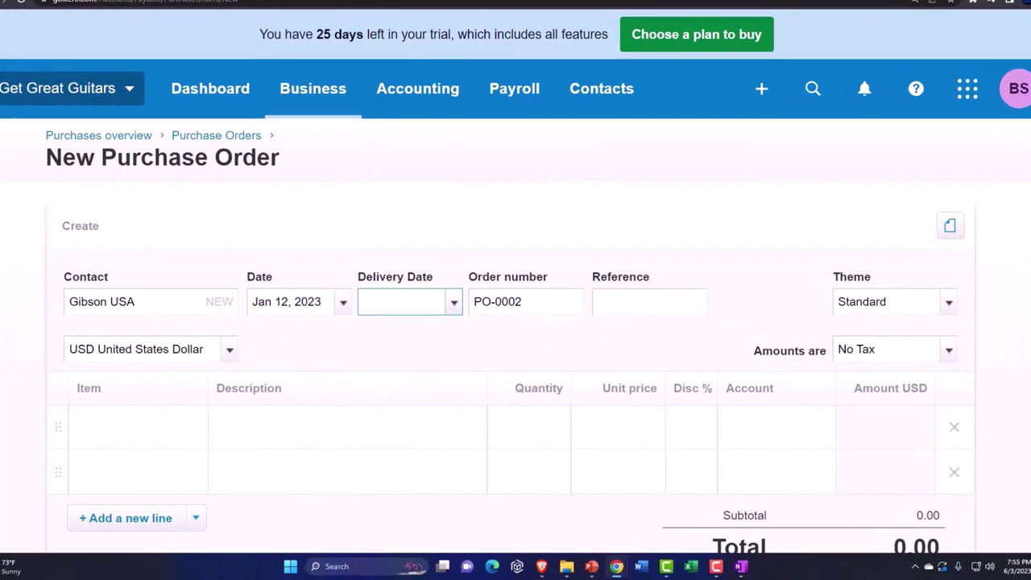
{"action": "key", "text": "Tab"}
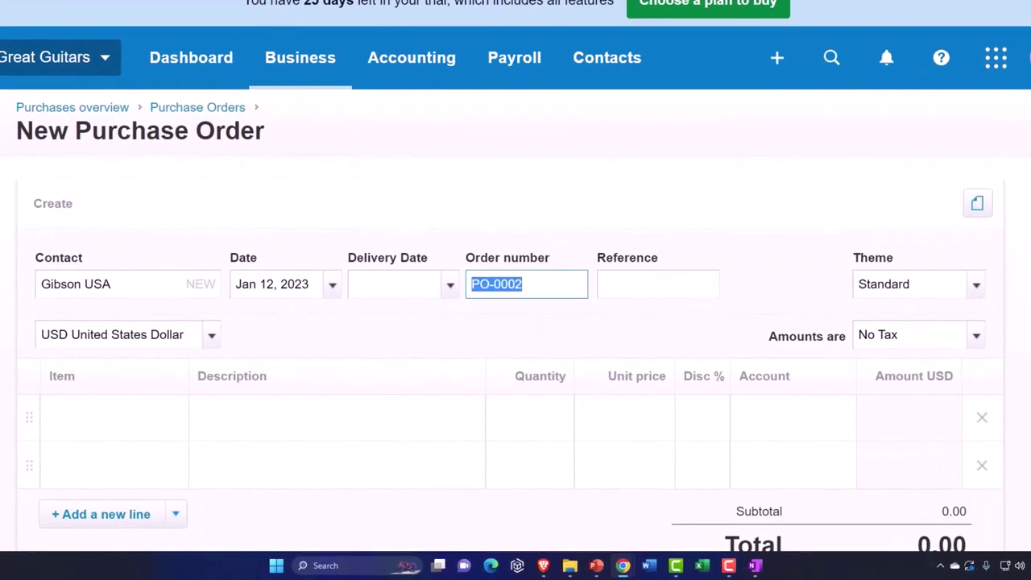
- Set Amounts are to Tax Exclusive
{"action": "scroll", "coordinate": [516, 290], "scroll_direction": "down", "scroll_amount": 1}
{"action": "key", "text": "Tab"}
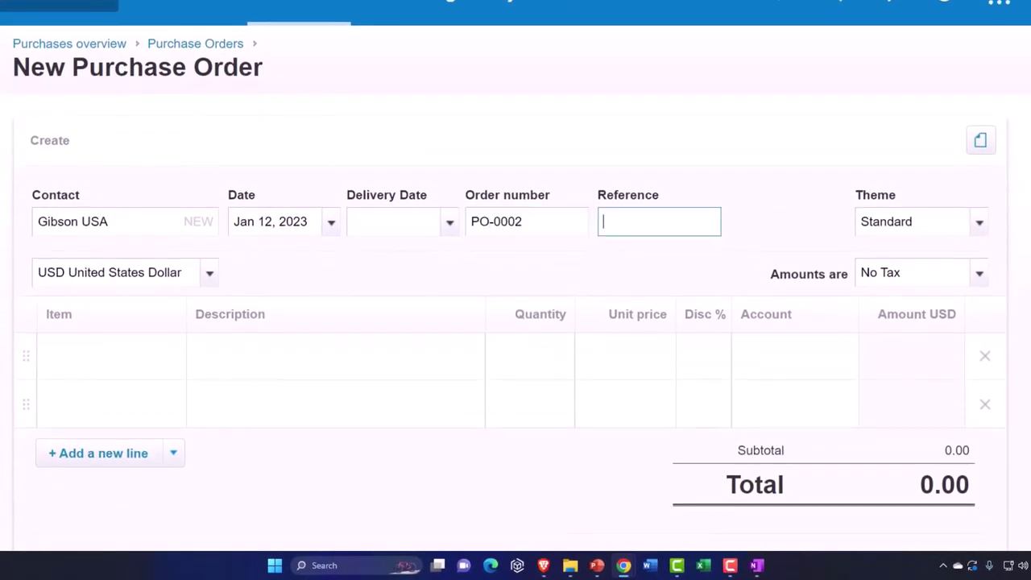
{"action": "key", "text": "Tab"}
{"action": "key", "text": "Tab"}
{"action": "key", "text": "Tab"}
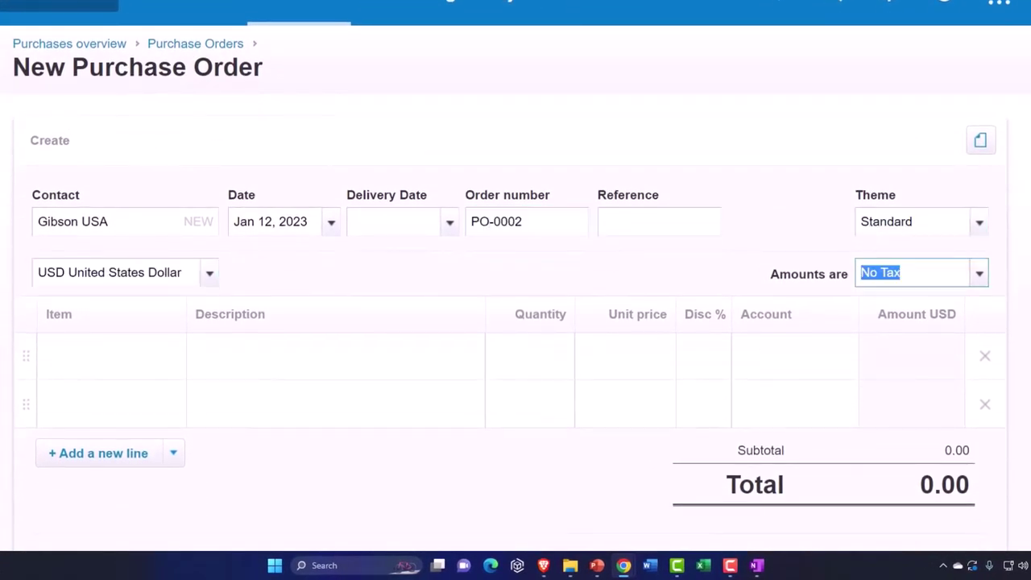
{"action": "left_click", "coordinate": [978, 276]}
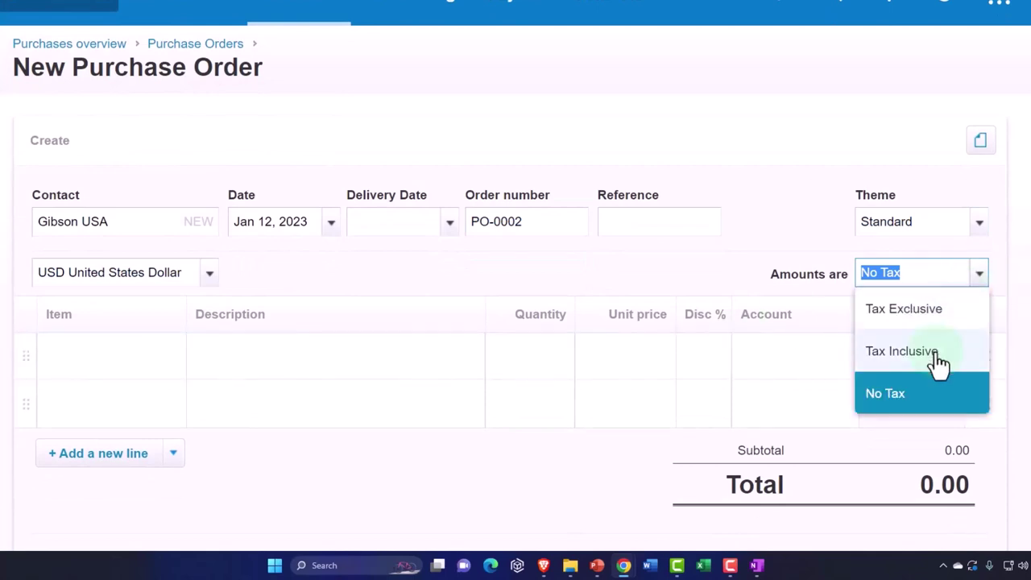
{"action": "left_click", "coordinate": [904, 309]}
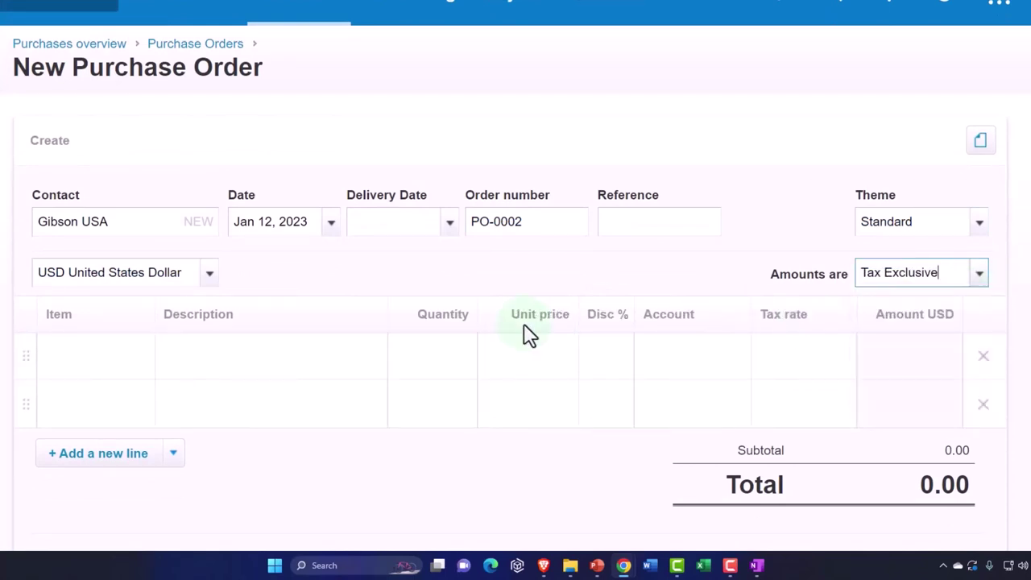
{"action": "key", "text": "Tab"}
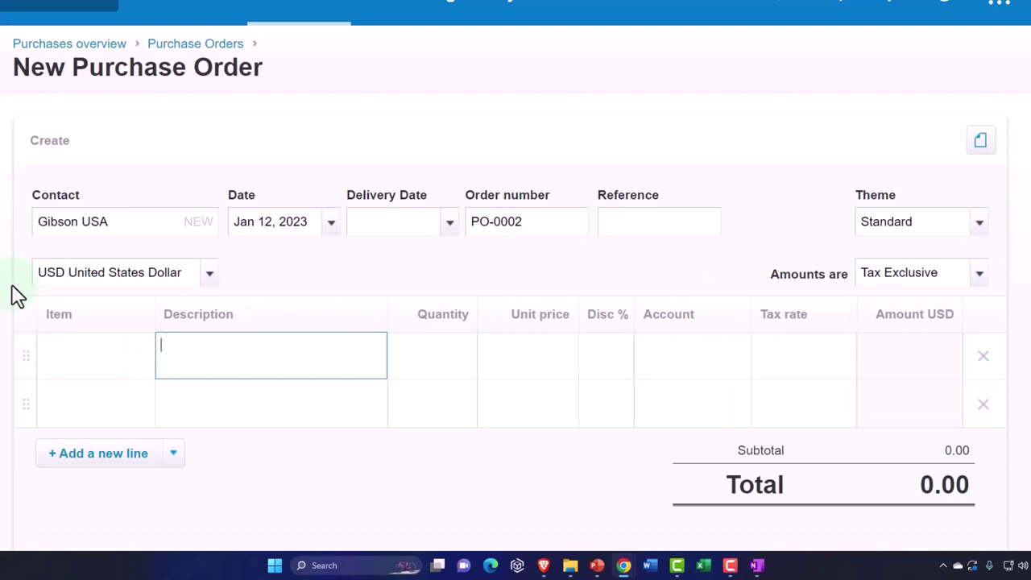
- Choose + Add Item from the first line's Item dropdown to open a blank New Item form
{"action": "left_click", "coordinate": [101, 360]}
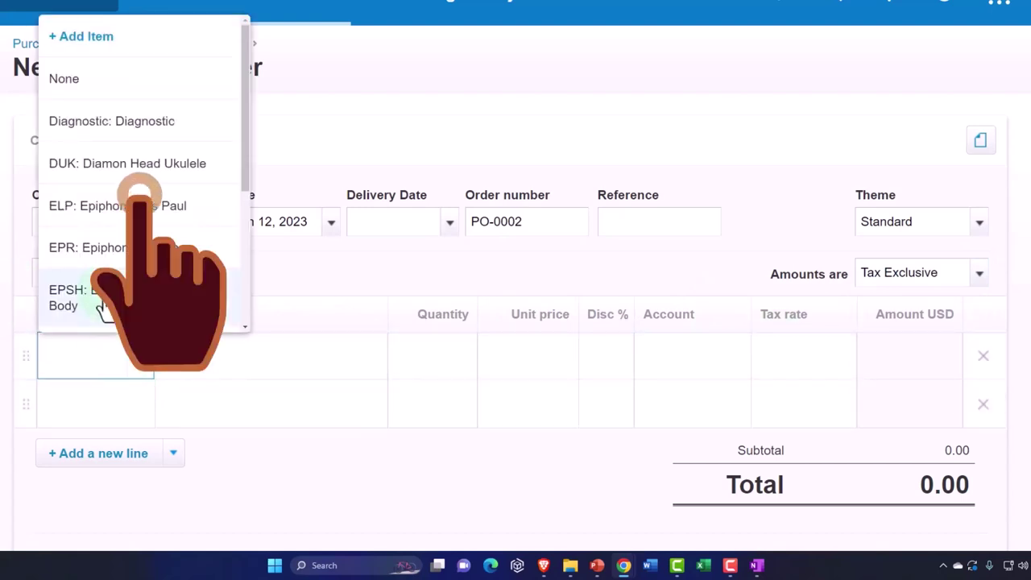
{"action": "scroll", "coordinate": [102, 303], "scroll_direction": "down", "scroll_amount": 3}
{"action": "scroll", "coordinate": [103, 303], "scroll_direction": "up", "scroll_amount": 2}
{"action": "scroll", "coordinate": [102, 303], "scroll_direction": "up", "scroll_amount": 2}
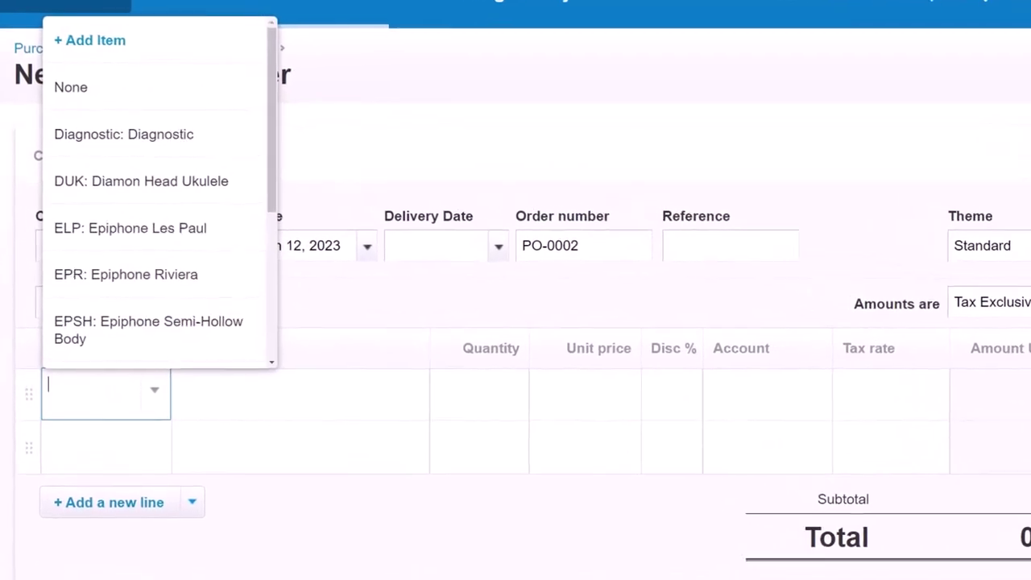
{"action": "left_click", "coordinate": [91, 50]}
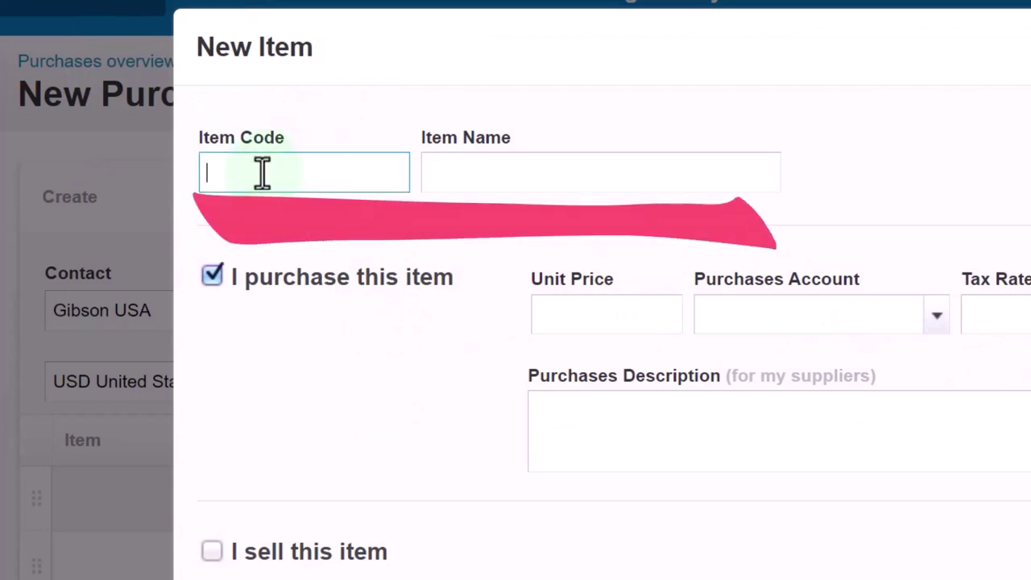
- Name the item Gibson SG and give it a 598.00 purchase unit price
{"action": "key", "text": "Tab"}
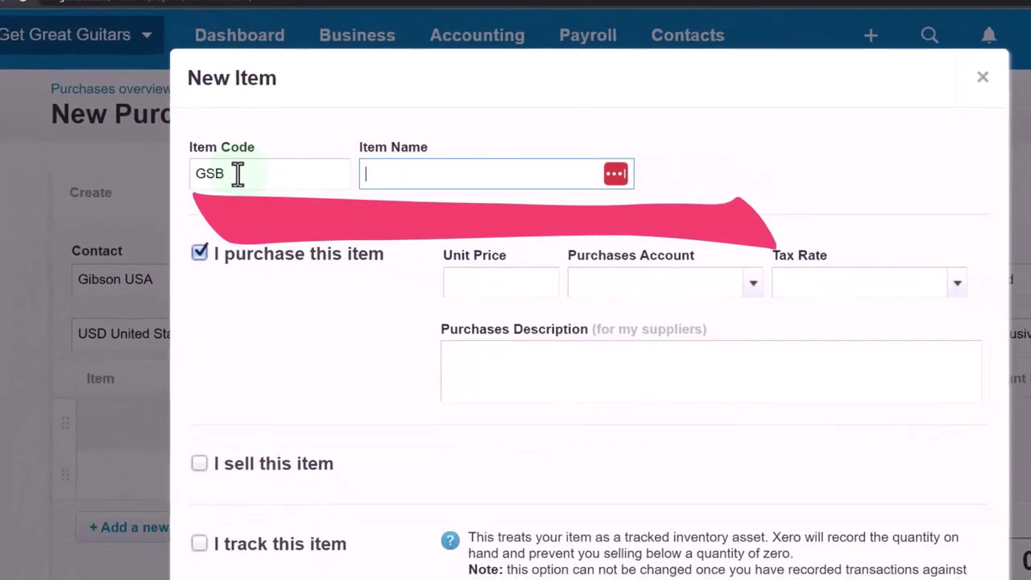
{"action": "type", "text": "Gibson SG"}
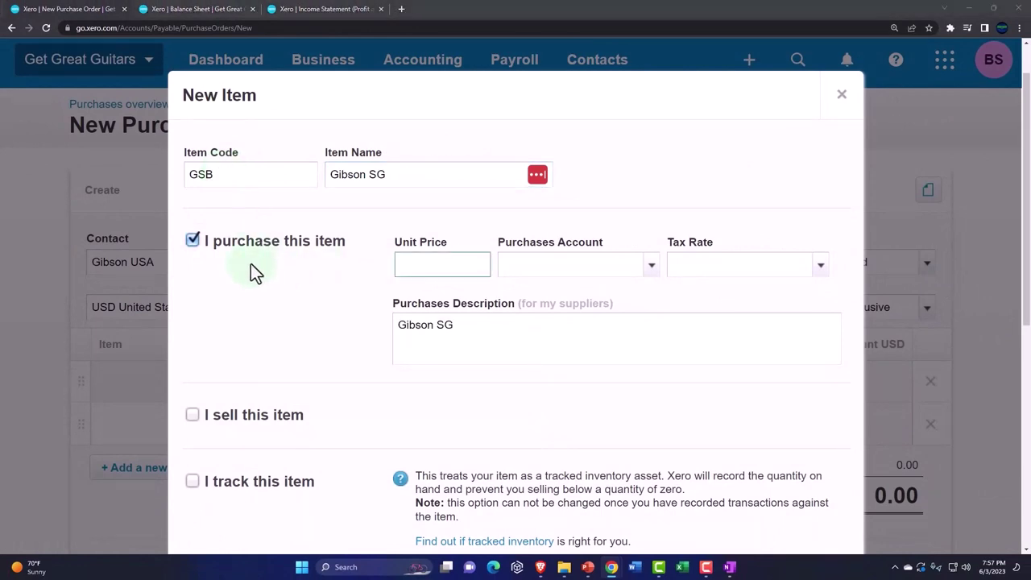
{"action": "left_click", "coordinate": [445, 270]}
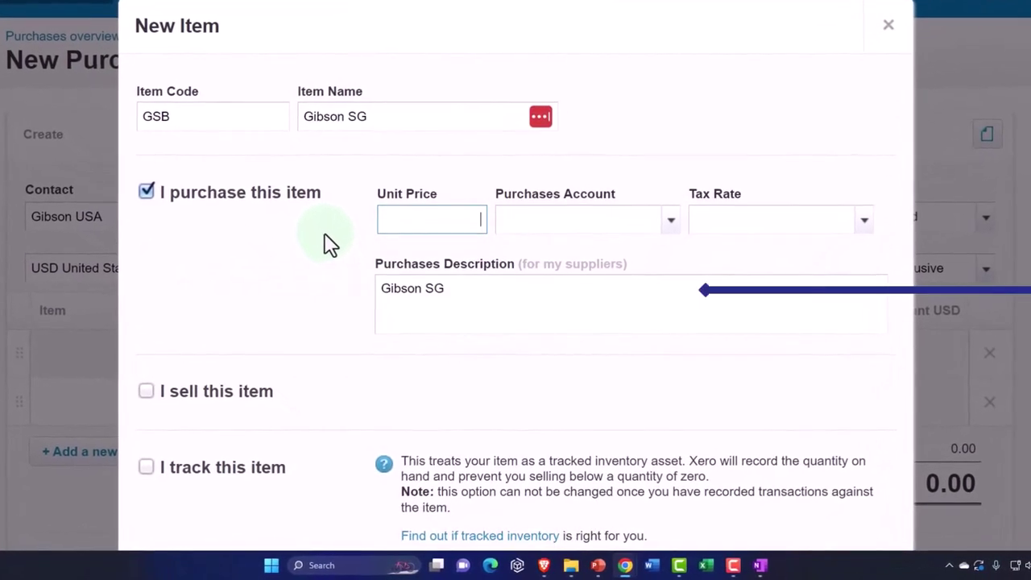
{"action": "type", "text": "598"}
{"action": "key", "text": "Tab"}
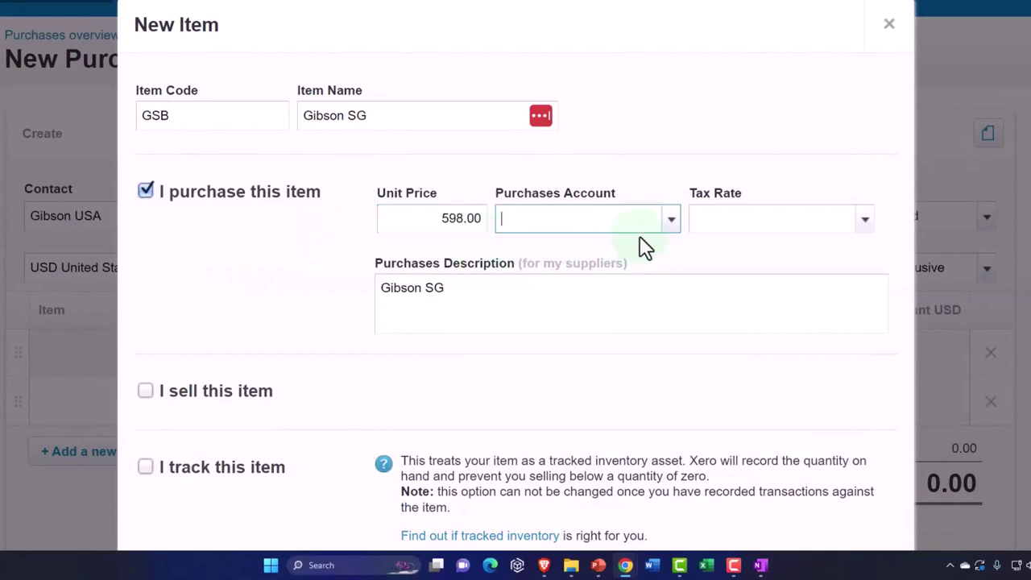
- Leave the purchases account empty and set the purchase tax rate to Tax Exempt (0%)
{"action": "left_click", "coordinate": [671, 220]}
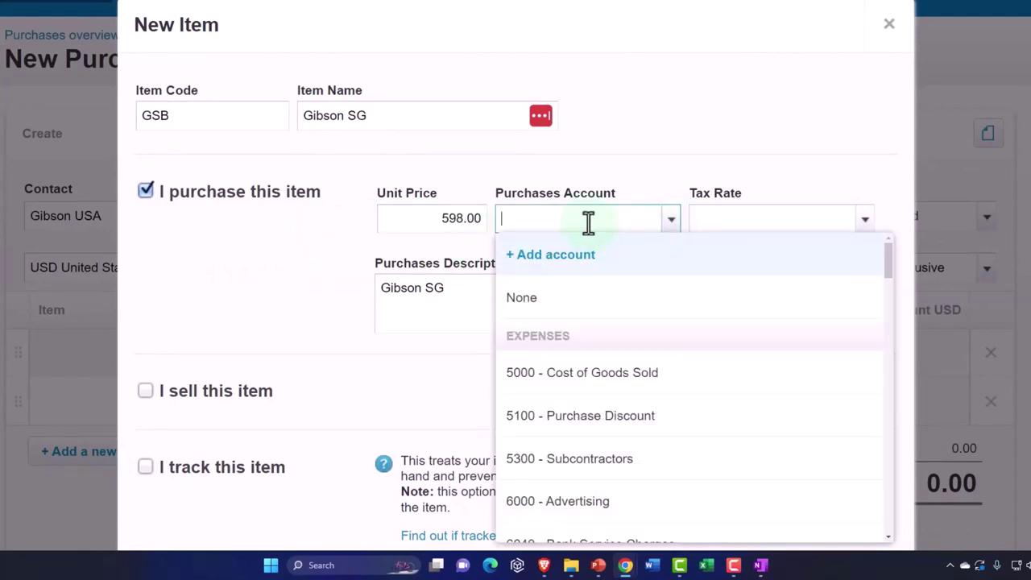
{"action": "type", "text": "inv"}
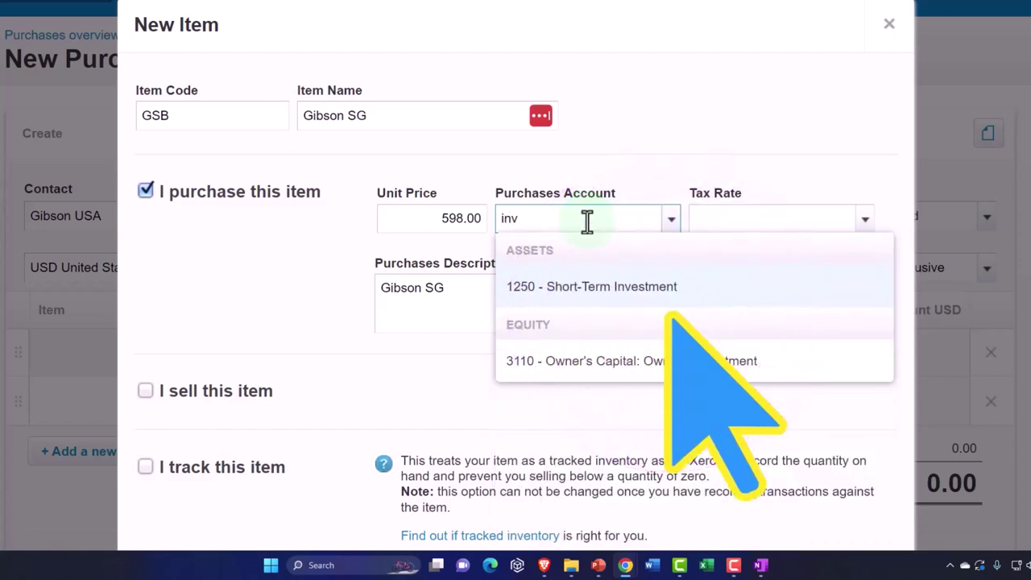
{"action": "key", "text": "BackSpace"}
{"action": "key", "text": "BackSpace"}
{"action": "type", "text": "in"}
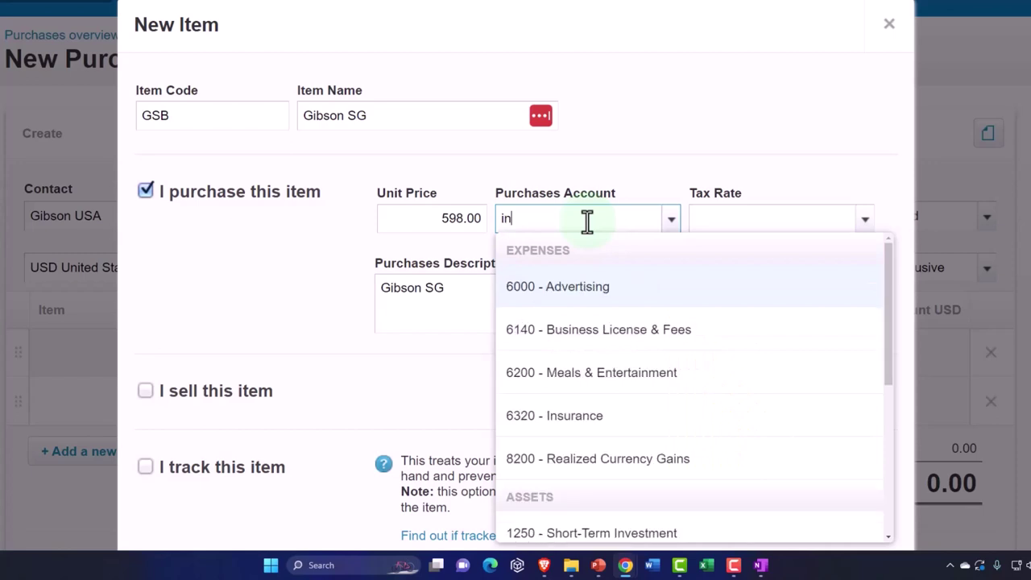
{"action": "type", "text": "ven"}
{"action": "key", "text": "BackSpace"}
{"action": "key", "text": "BackSpace"}
{"action": "key", "text": "BackSpace"}
{"action": "key", "text": "BackSpace"}
{"action": "key", "text": "BackSpace"}
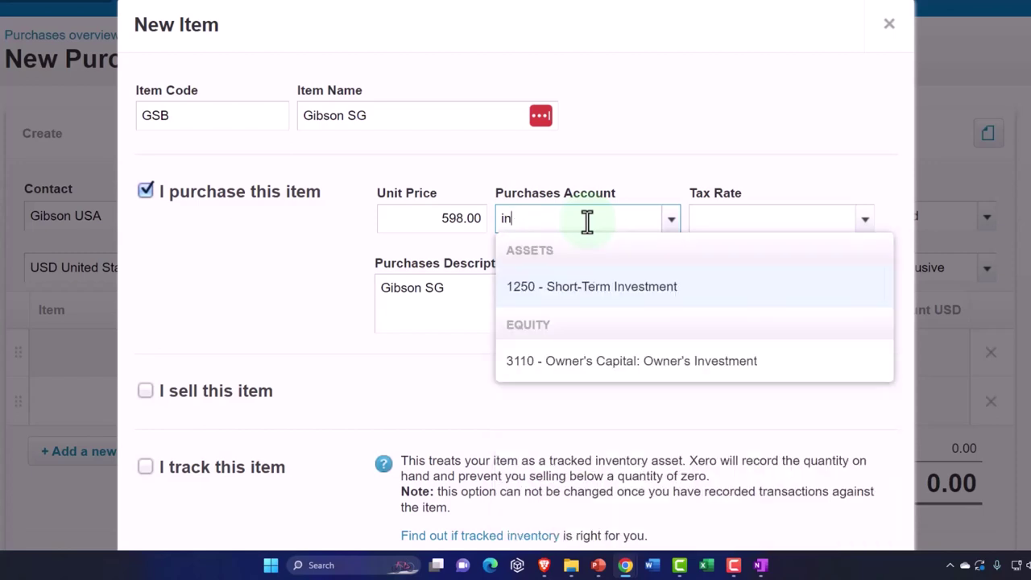
{"action": "key", "text": "Tab"}
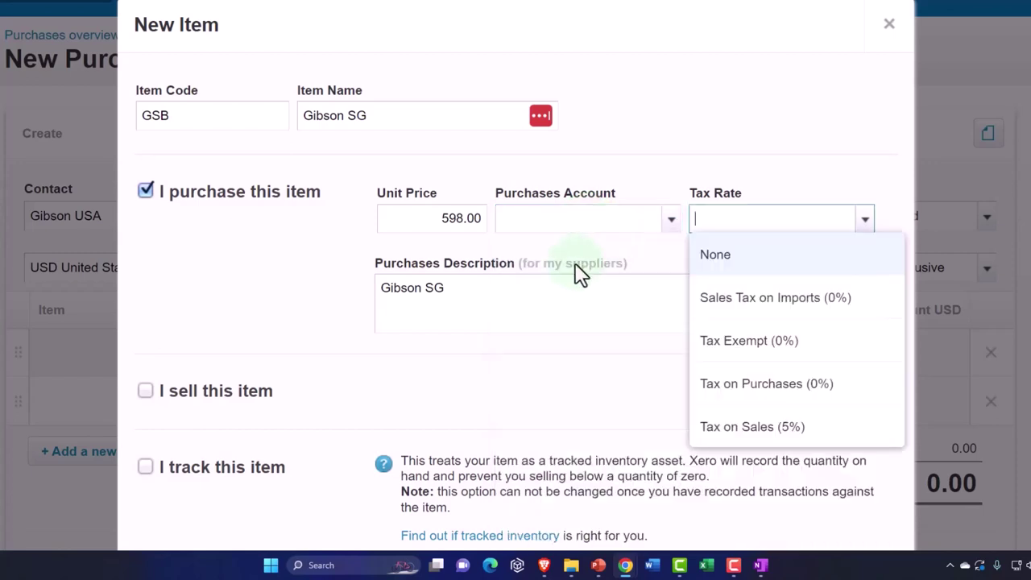
{"action": "left_click", "coordinate": [772, 347]}
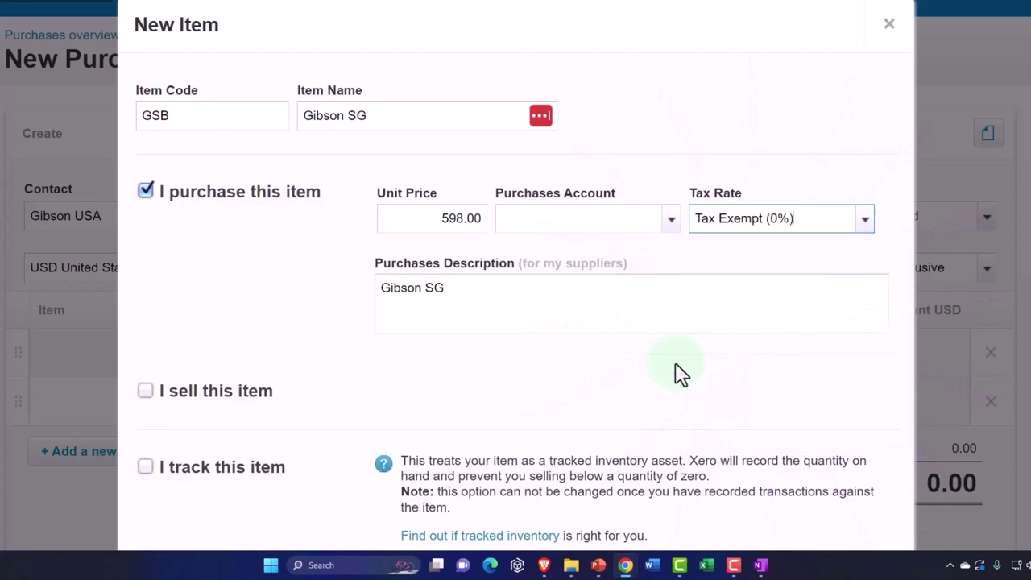
{"action": "scroll", "coordinate": [587, 392], "scroll_direction": "down", "scroll_amount": 3}
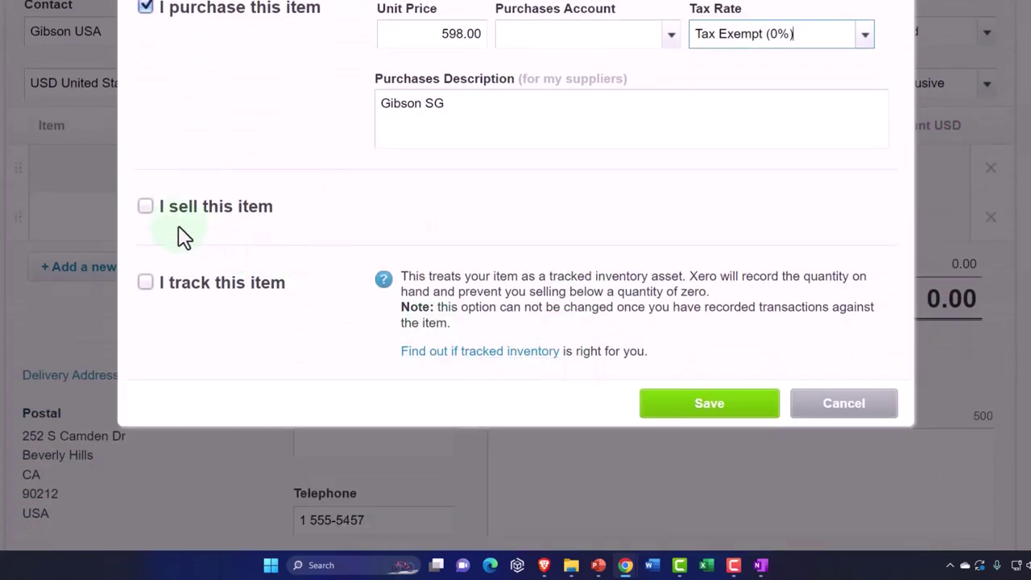
- Mark GSB as sold at 777.00 to 4000 - Sales with Tax on Sales (5%)
{"action": "left_click", "coordinate": [145, 207]}
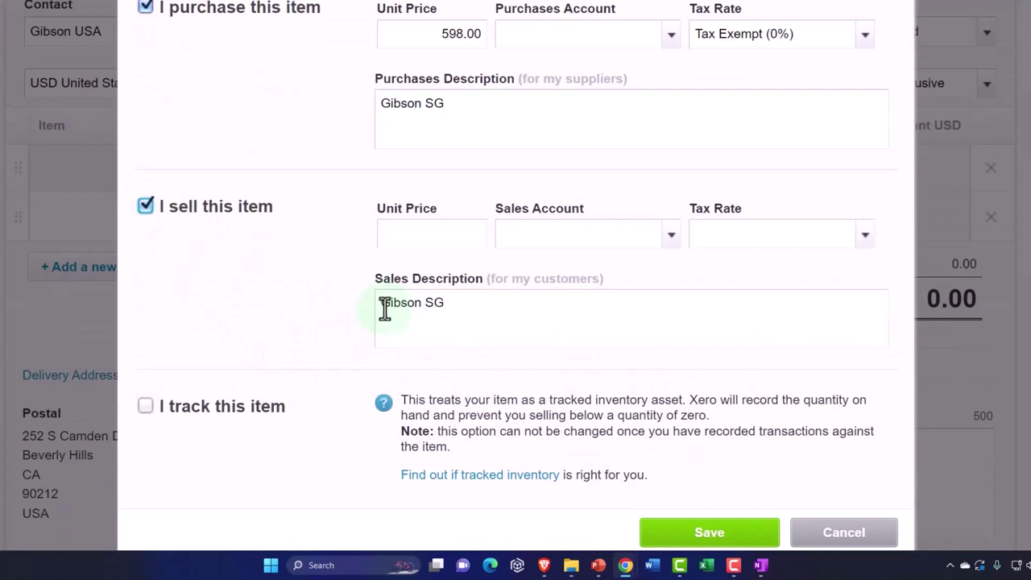
{"action": "left_click", "coordinate": [416, 232]}
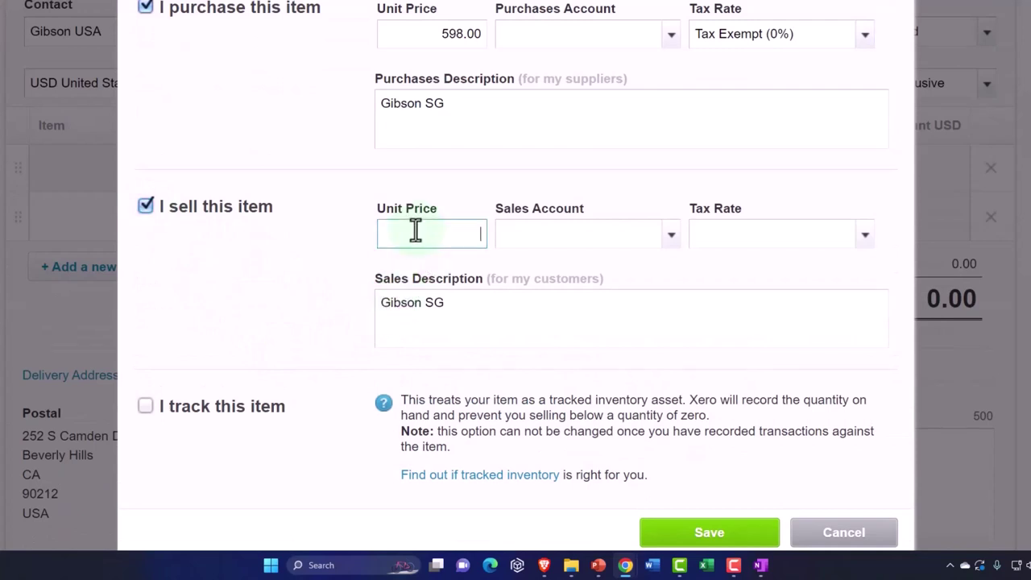
{"action": "type", "text": "777"}
{"action": "key", "text": "Tab"}
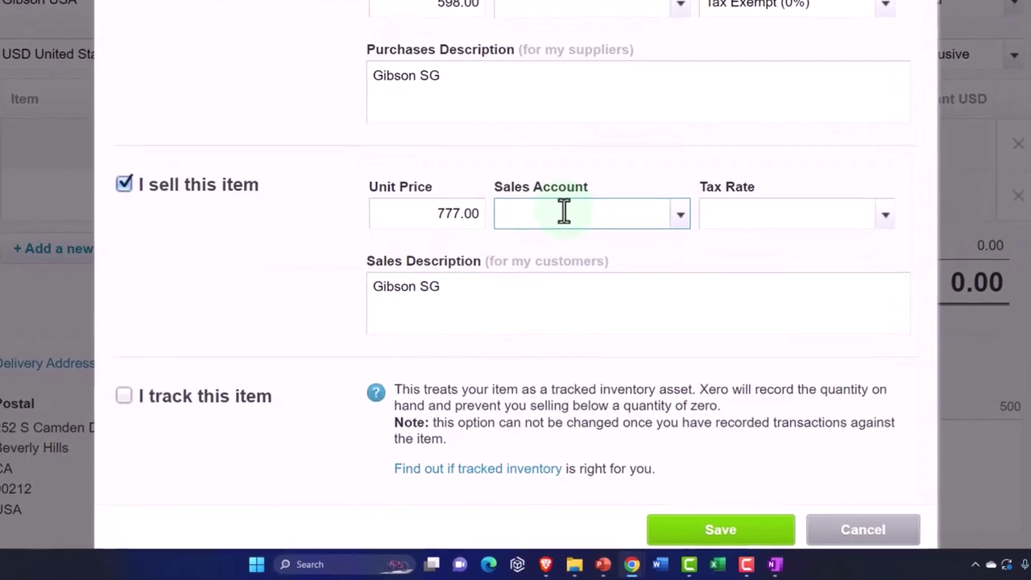
{"action": "type", "text": "sa"}
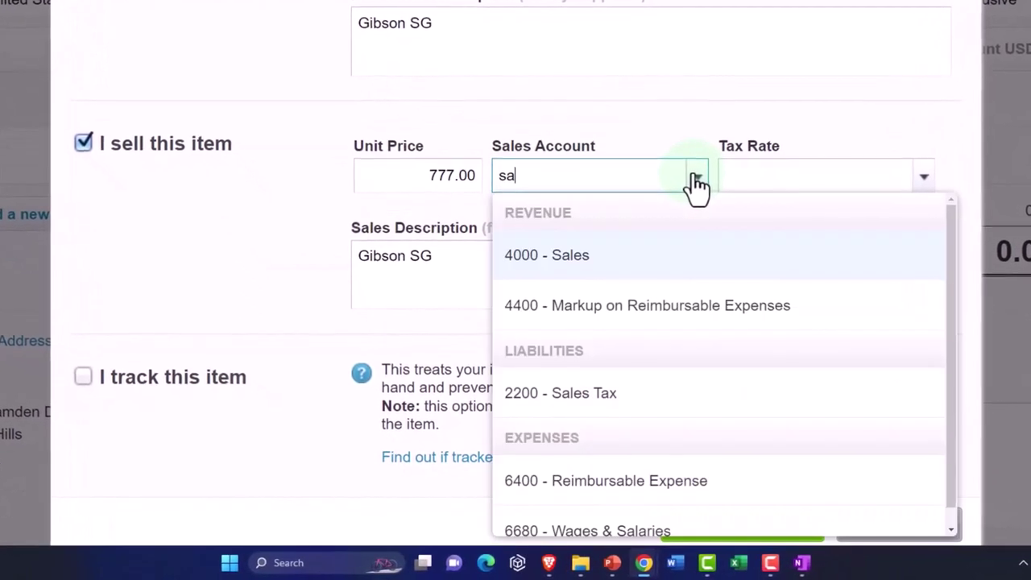
{"action": "left_click", "coordinate": [685, 255]}
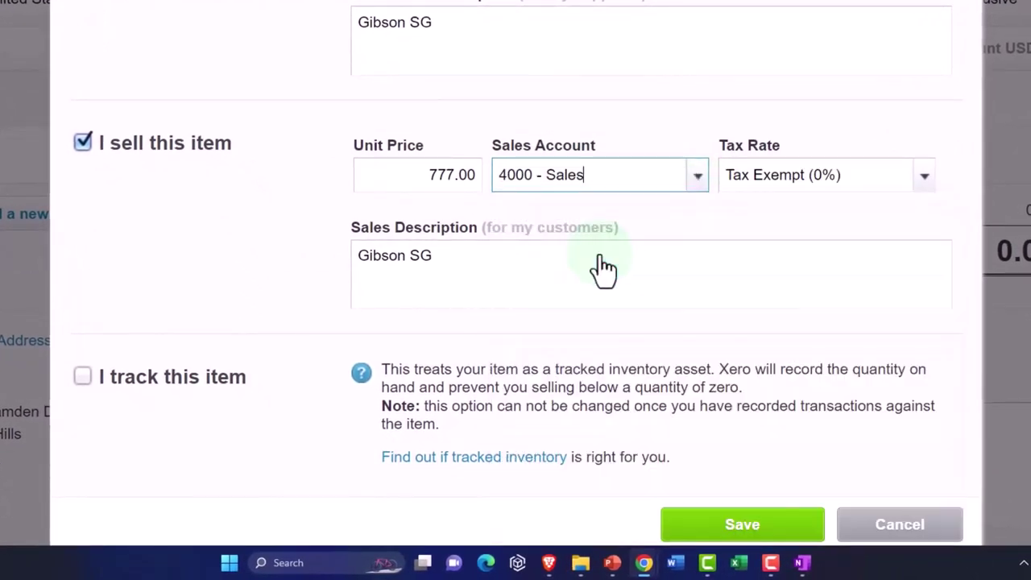
{"action": "left_click", "coordinate": [926, 182]}
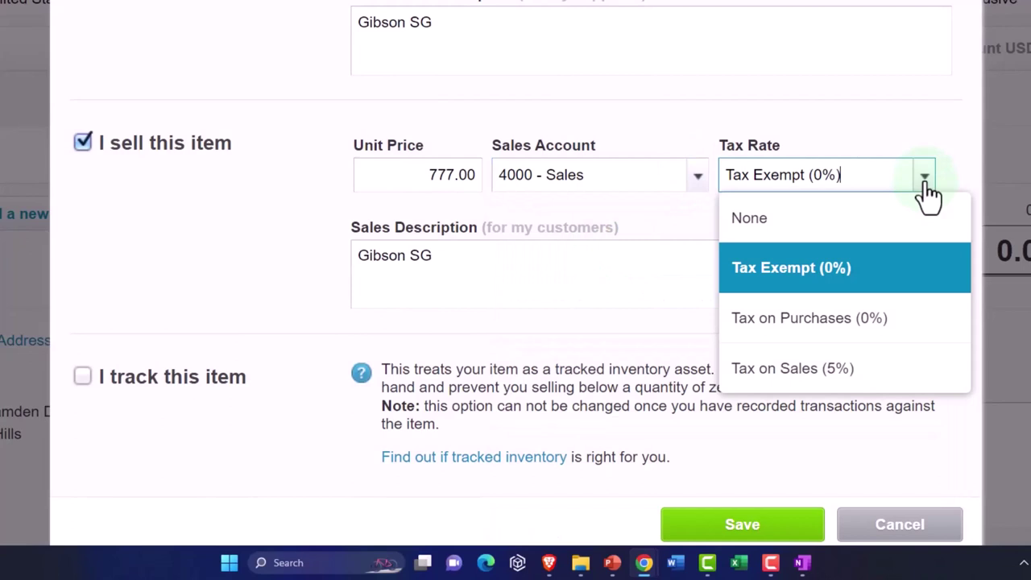
{"action": "left_click", "coordinate": [861, 379]}
{"action": "key", "text": "Tab"}
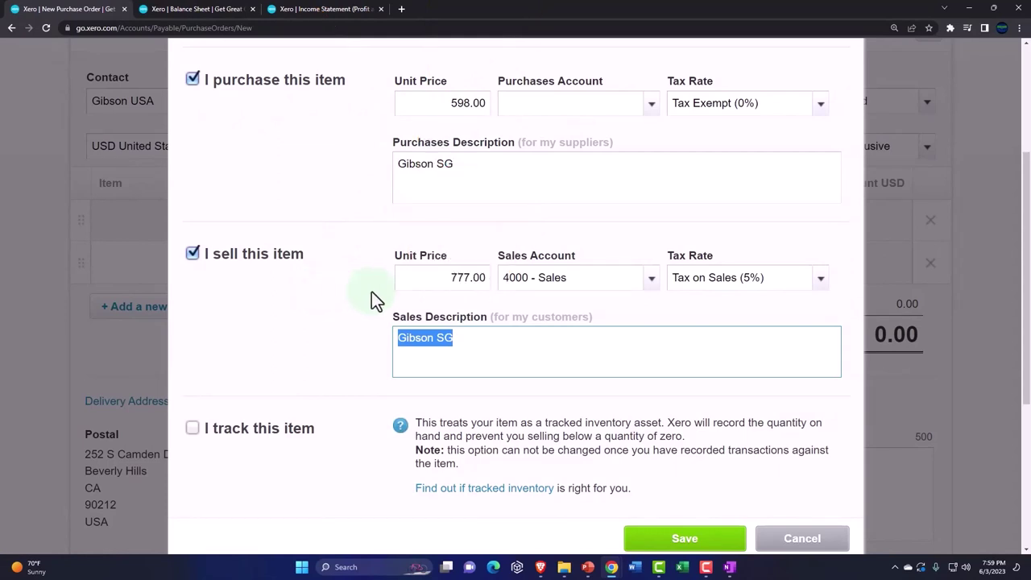
{"action": "scroll", "coordinate": [372, 292], "scroll_direction": "down", "scroll_amount": 1}
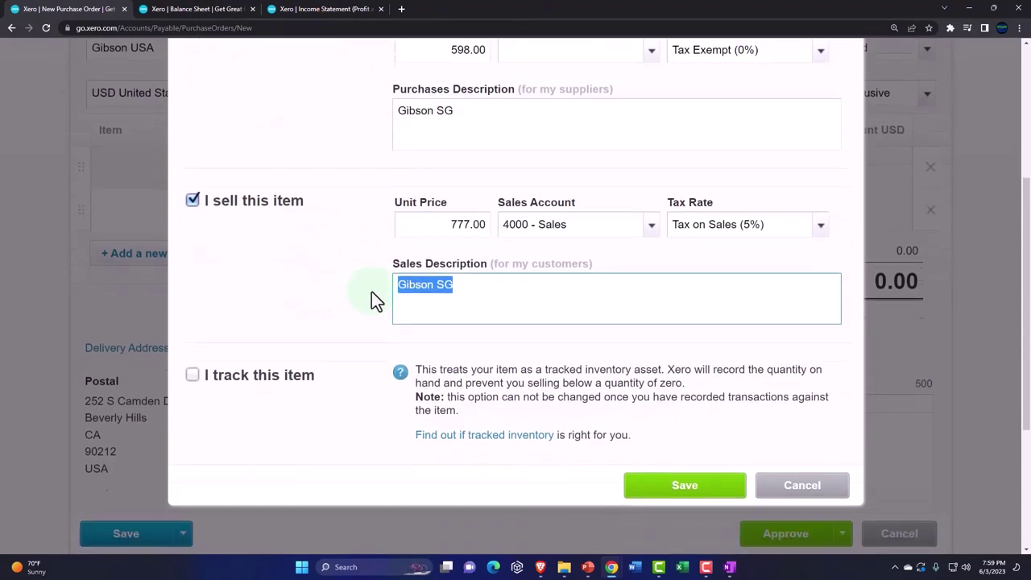
- Tick I track this item with 1400 - Inventory Asset and attempt to save
{"action": "left_click", "coordinate": [193, 375]}
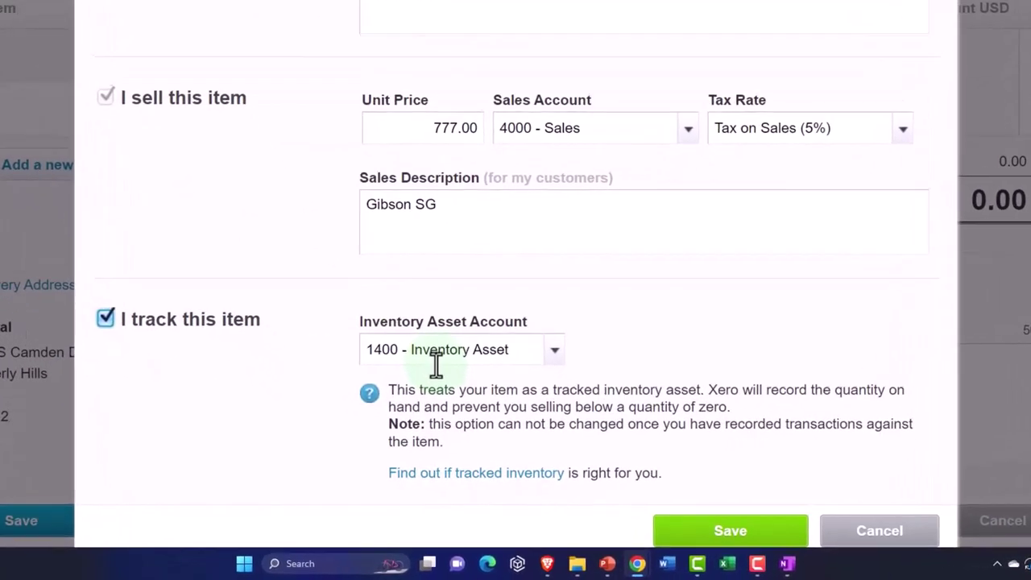
{"action": "scroll", "coordinate": [432, 355], "scroll_direction": "up", "scroll_amount": 1}
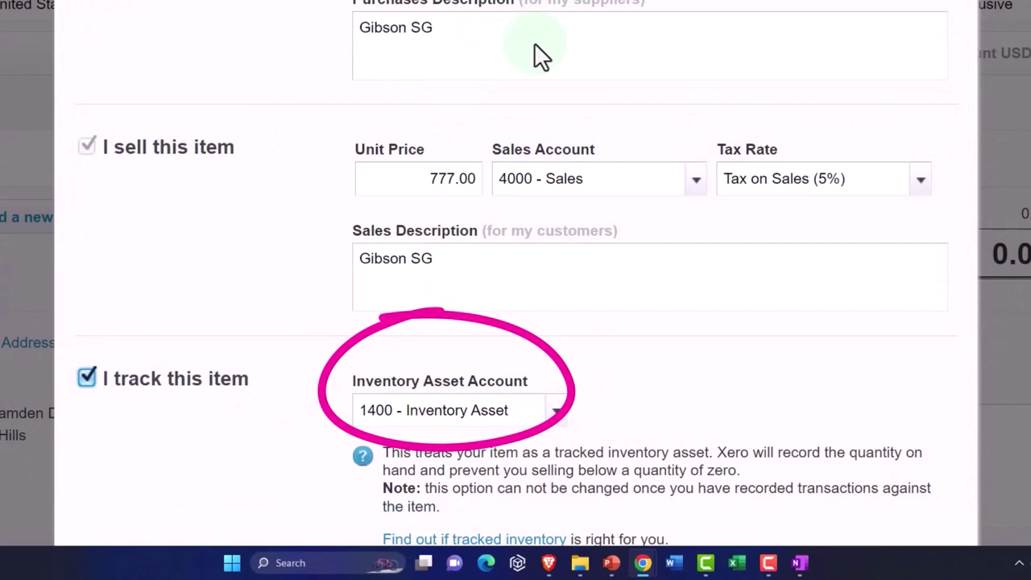
{"action": "scroll", "coordinate": [262, 403], "scroll_direction": "down", "scroll_amount": 1}
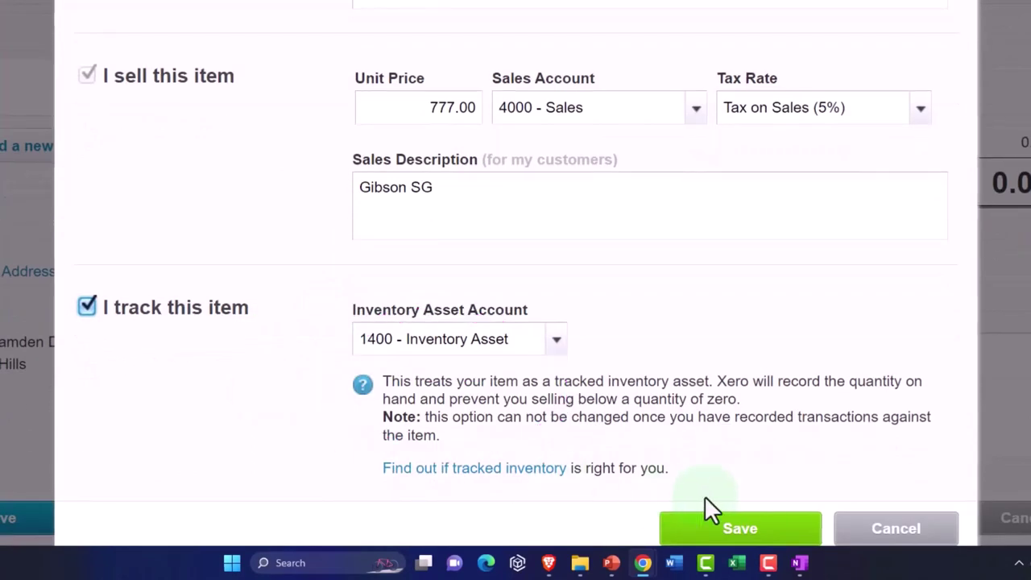
{"action": "left_click", "coordinate": [753, 533]}
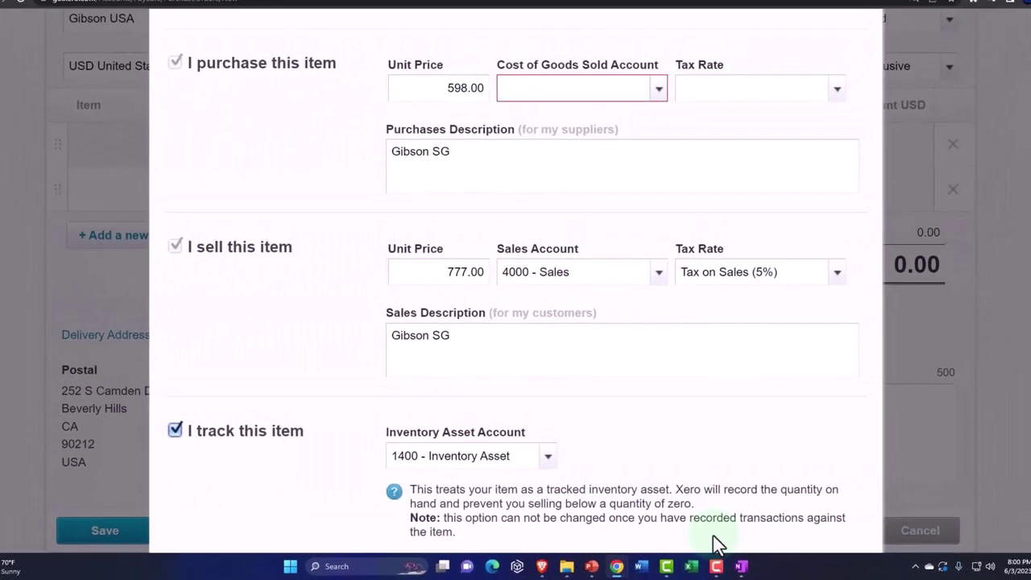
- Set the cost account to 5000 - Cost of Goods Sold and save the Gibson SG item
{"action": "scroll", "coordinate": [659, 323], "scroll_direction": "up", "scroll_amount": 1}
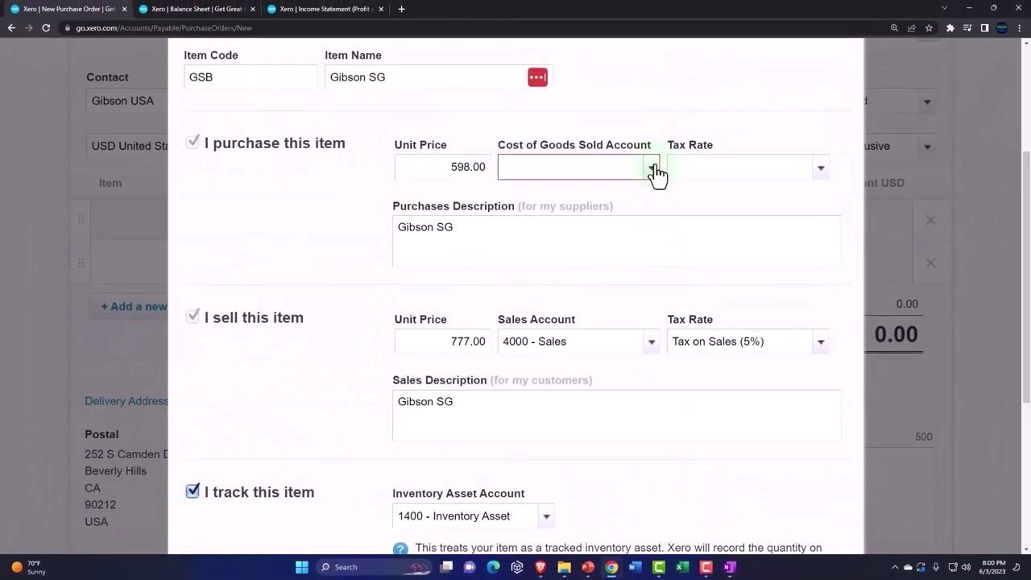
{"action": "left_click", "coordinate": [653, 167]}
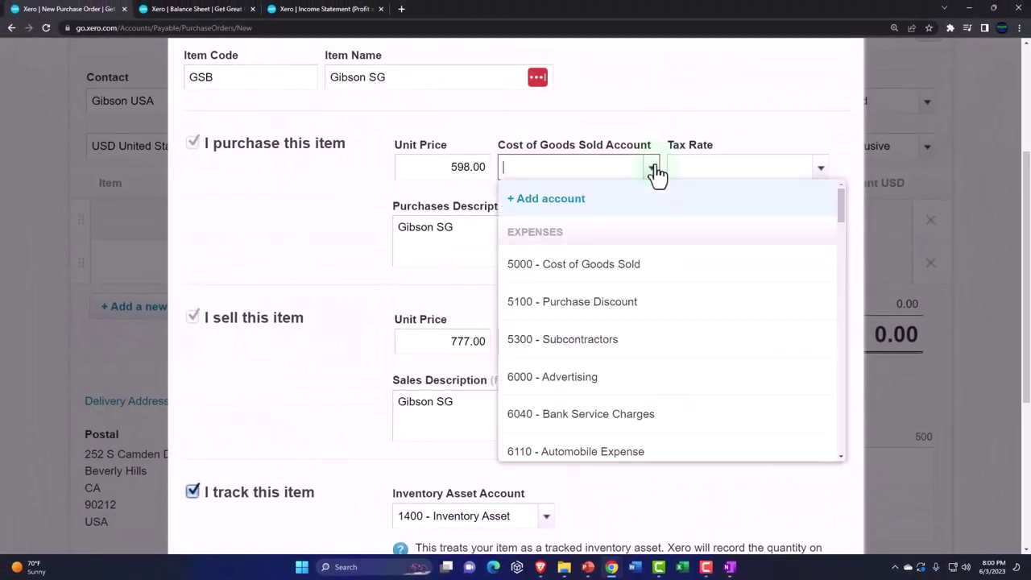
{"action": "left_click", "coordinate": [577, 265]}
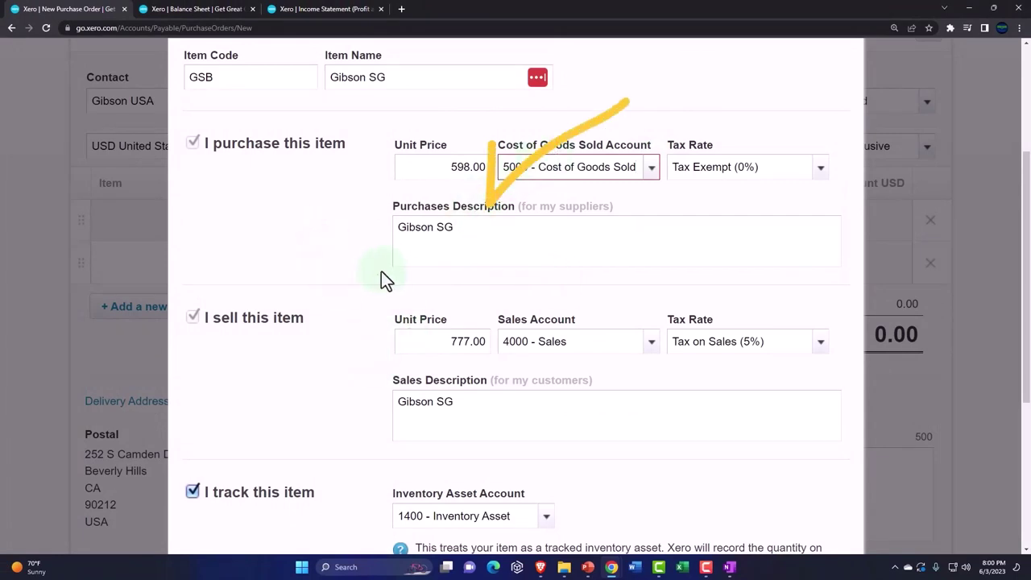
{"action": "scroll", "coordinate": [363, 310], "scroll_direction": "down", "scroll_amount": 3}
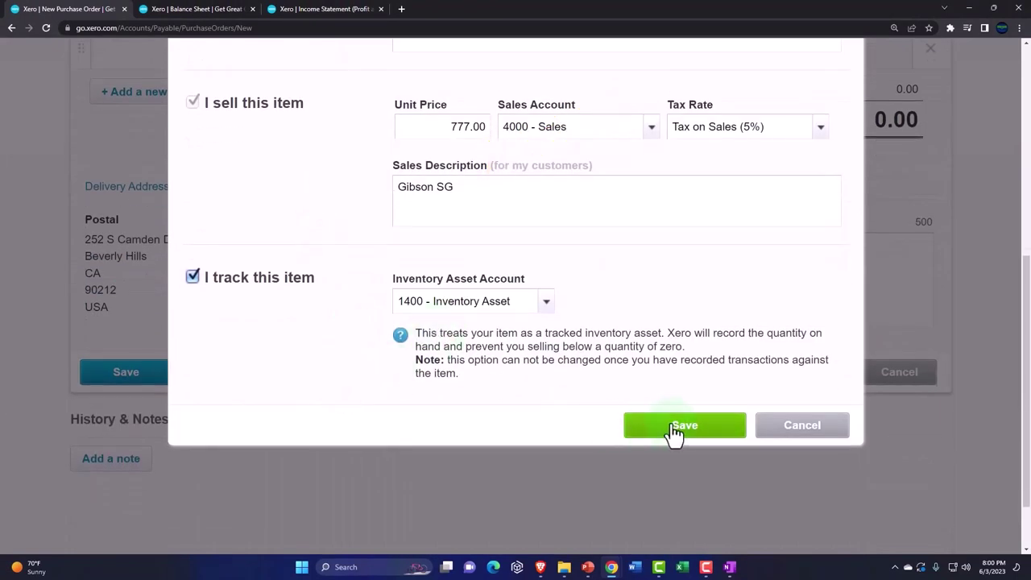
{"action": "left_click", "coordinate": [683, 425]}
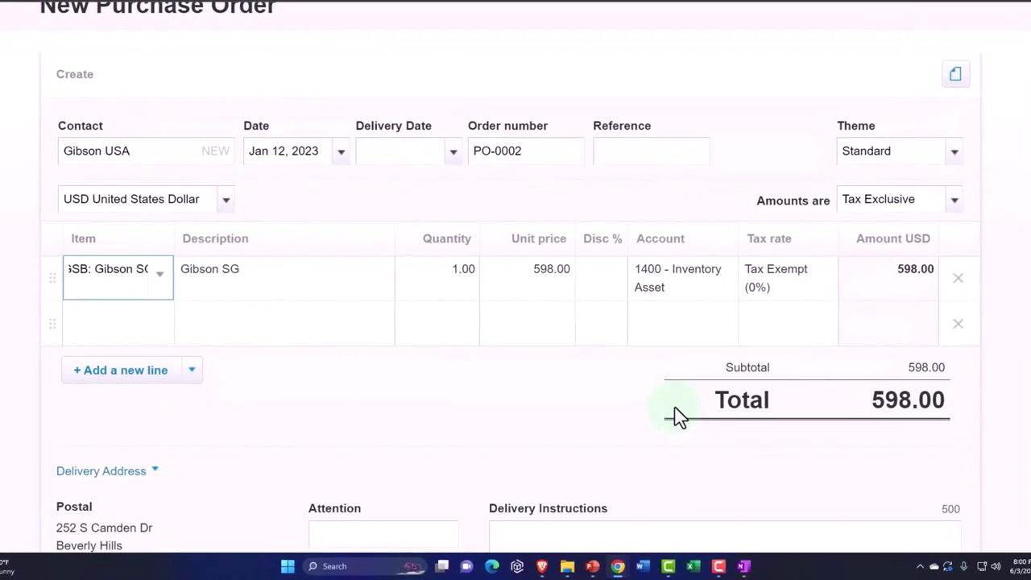
- Set the Gibson SG quantity to 10 at 598.00, bringing PO-0002's total to 5,980.00
{"action": "left_click", "coordinate": [446, 281]}
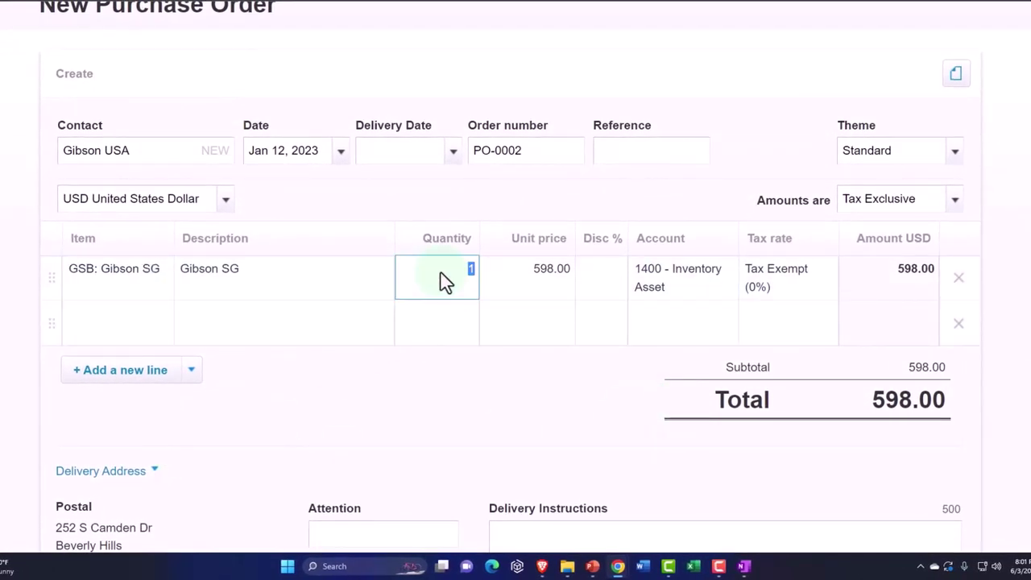
{"action": "type", "text": "10"}
{"action": "key", "text": "Tab"}
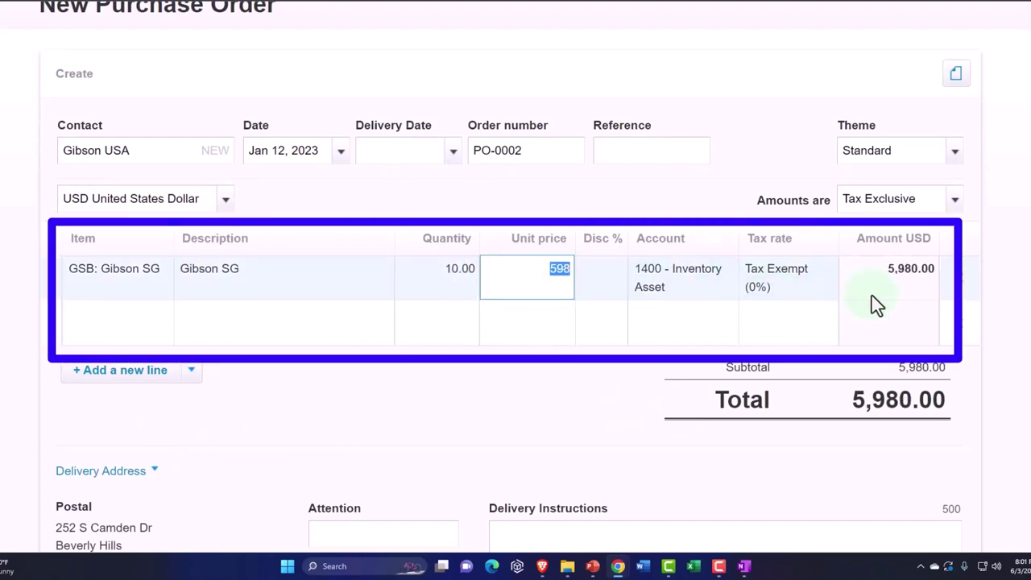
{"action": "scroll", "coordinate": [395, 351], "scroll_direction": "down", "scroll_amount": 2}
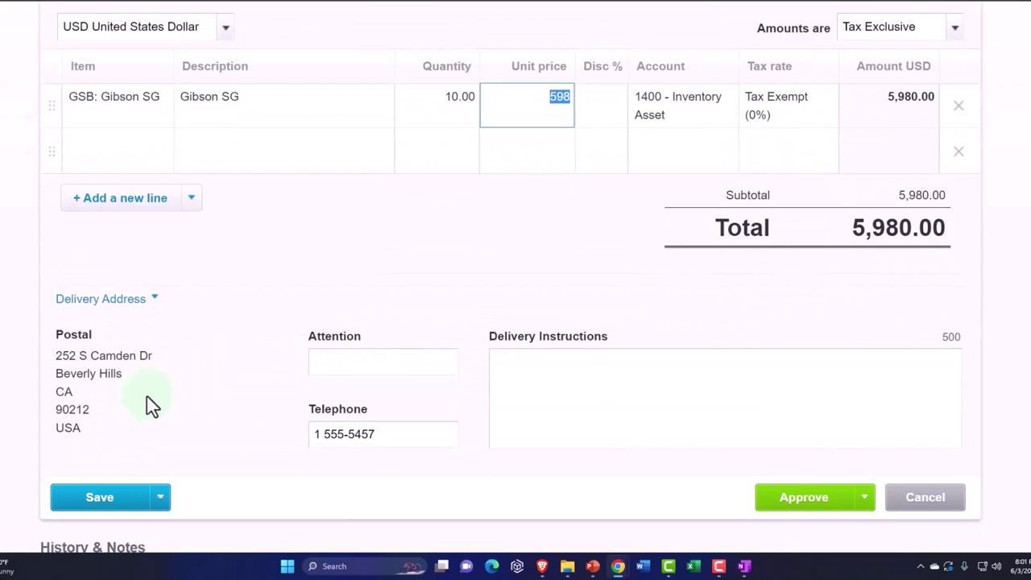
{"action": "scroll", "coordinate": [147, 403], "scroll_direction": "down", "scroll_amount": 2}
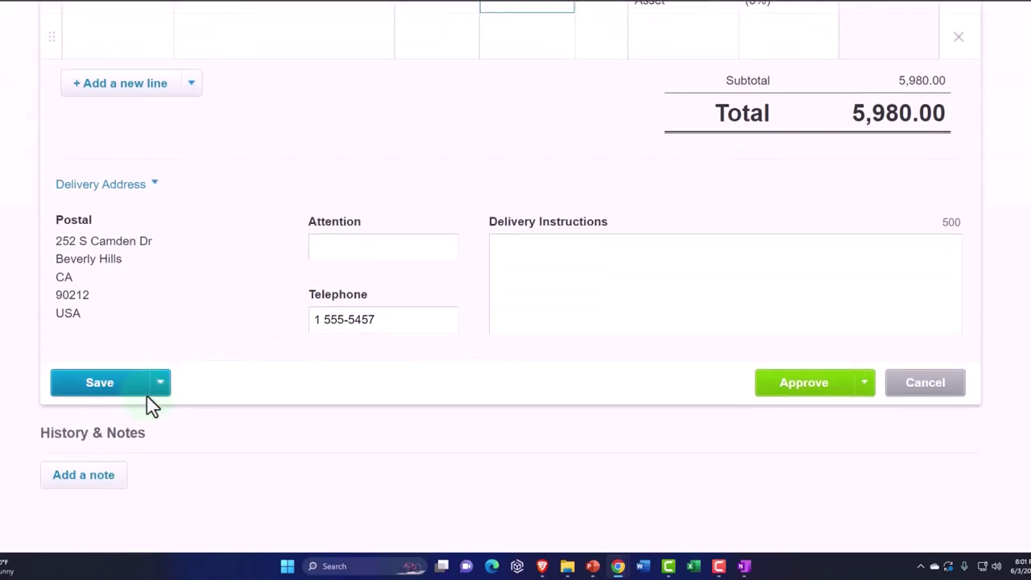
{"action": "scroll", "coordinate": [725, 438], "scroll_direction": "up", "scroll_amount": 5}
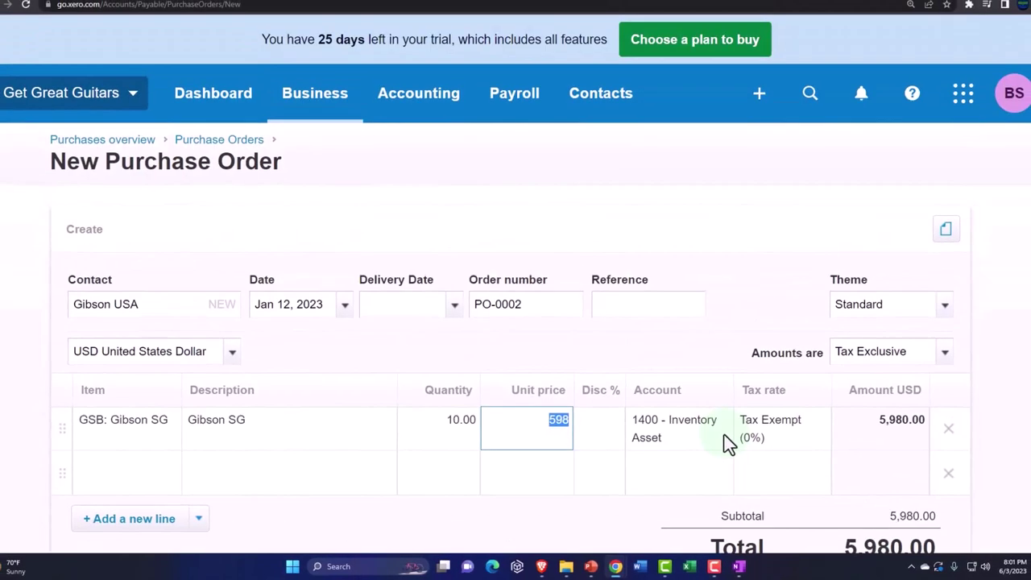
{"action": "scroll", "coordinate": [716, 440], "scroll_direction": "down", "scroll_amount": 4}
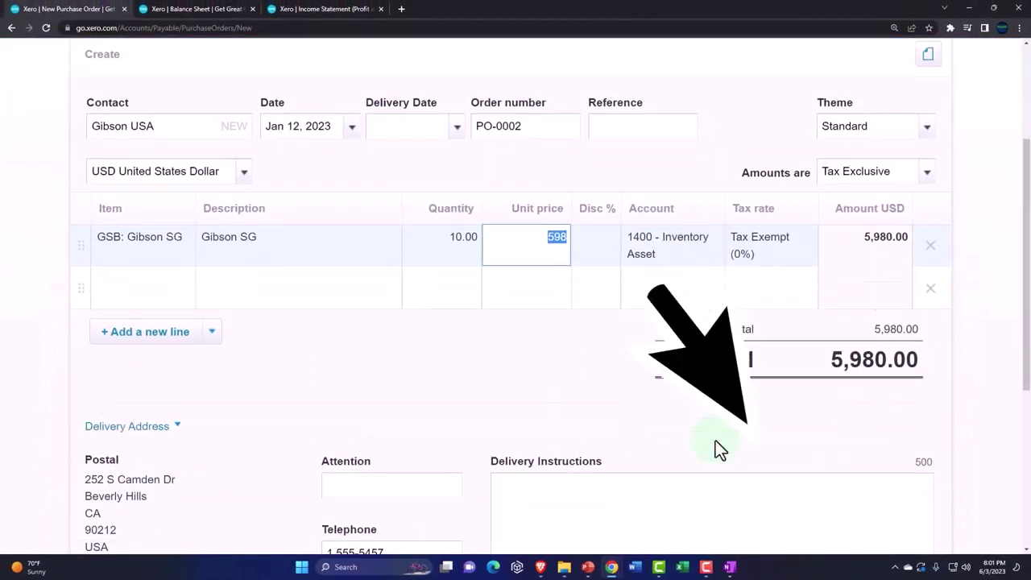
- Approve PO-0002 for 10 Gibson SG at 598.00, totalling 5,980.00
{"action": "left_click", "coordinate": [765, 481]}
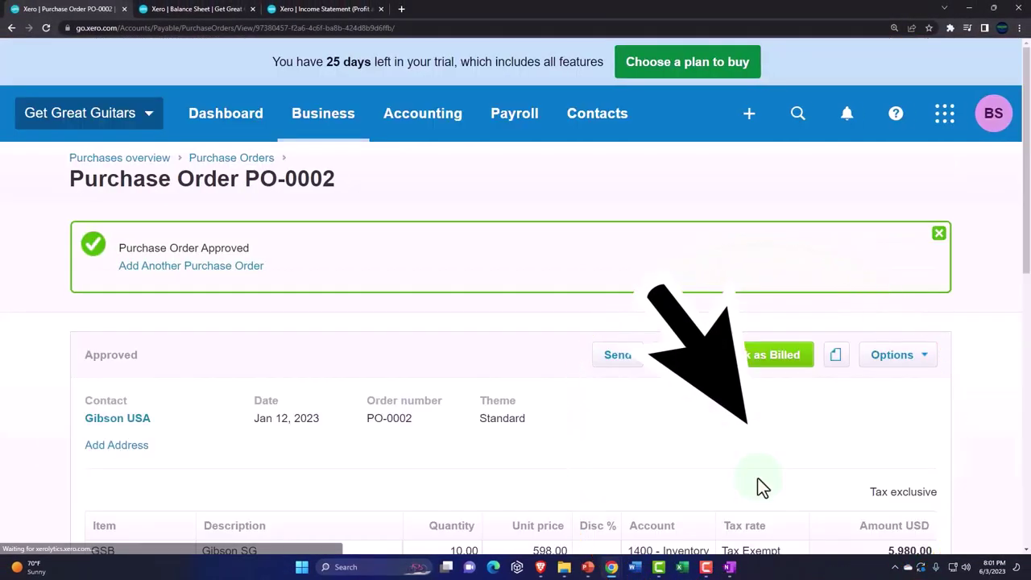
{"action": "scroll", "coordinate": [761, 488], "scroll_direction": "down", "scroll_amount": 2}
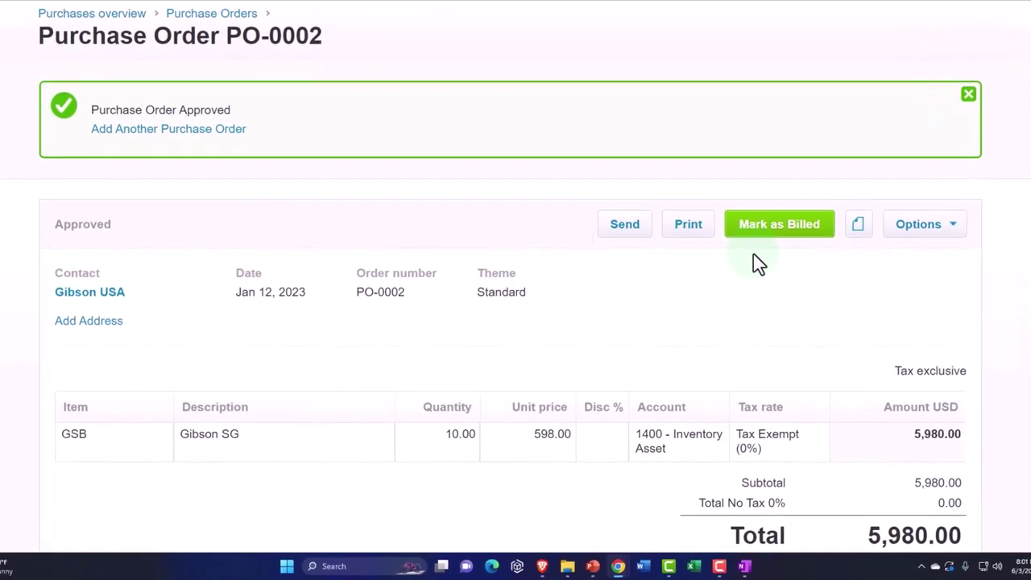
{"action": "scroll", "coordinate": [757, 262], "scroll_direction": "up", "scroll_amount": 3}
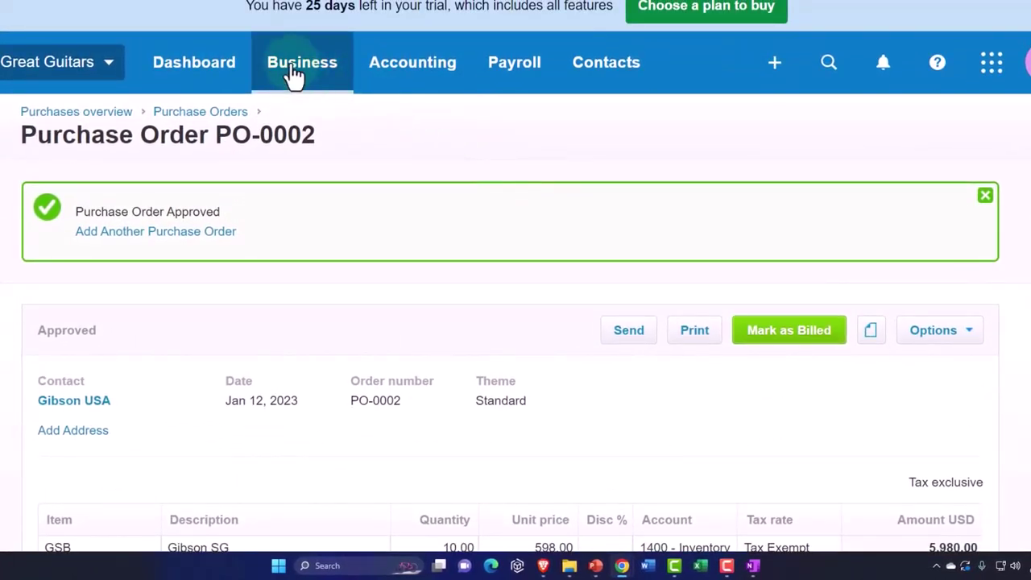
- Open the Approved purchase orders list under Business > Purchase orders
{"action": "left_click", "coordinate": [295, 75]}
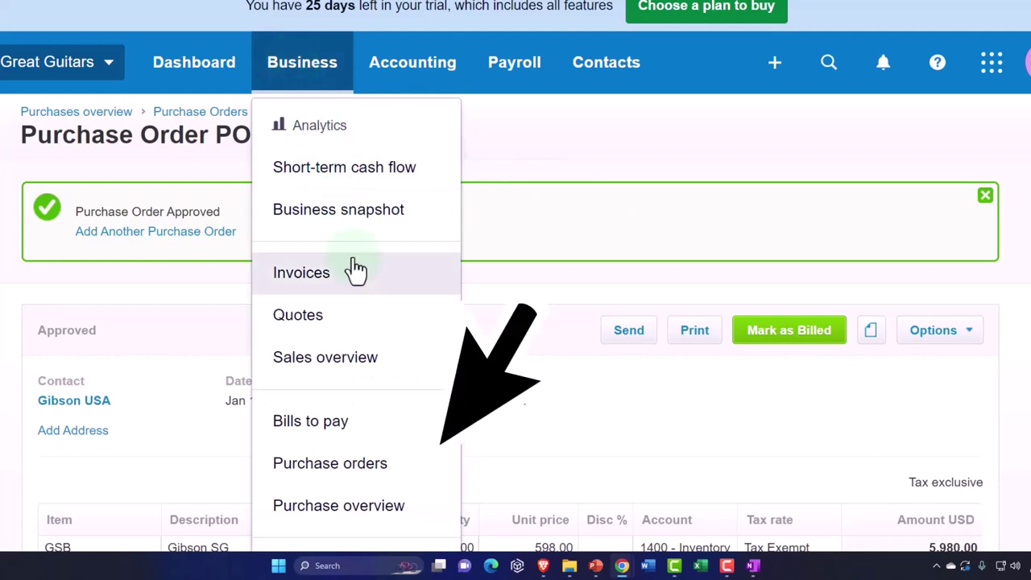
{"action": "left_click", "coordinate": [435, 478]}
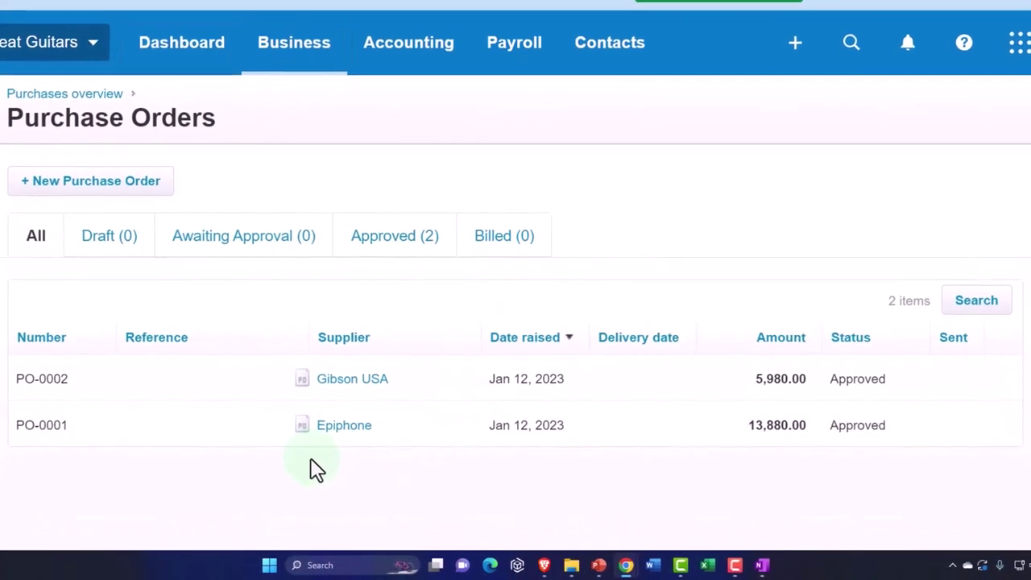
{"action": "left_click", "coordinate": [380, 240]}
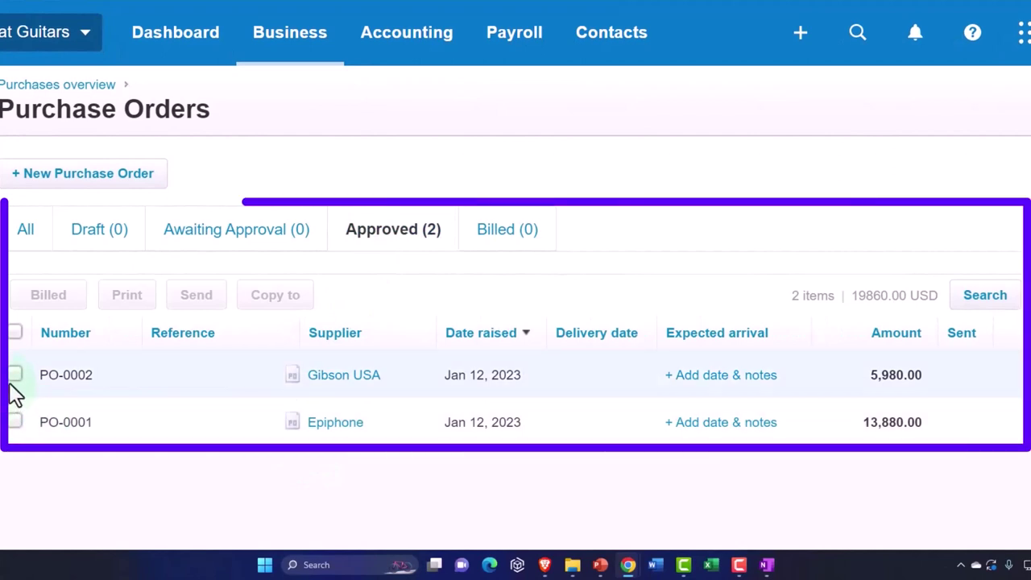
- Select PO-0002 and open its Copy to options, then close them and deselect it without copying
{"action": "left_click", "coordinate": [15, 377]}
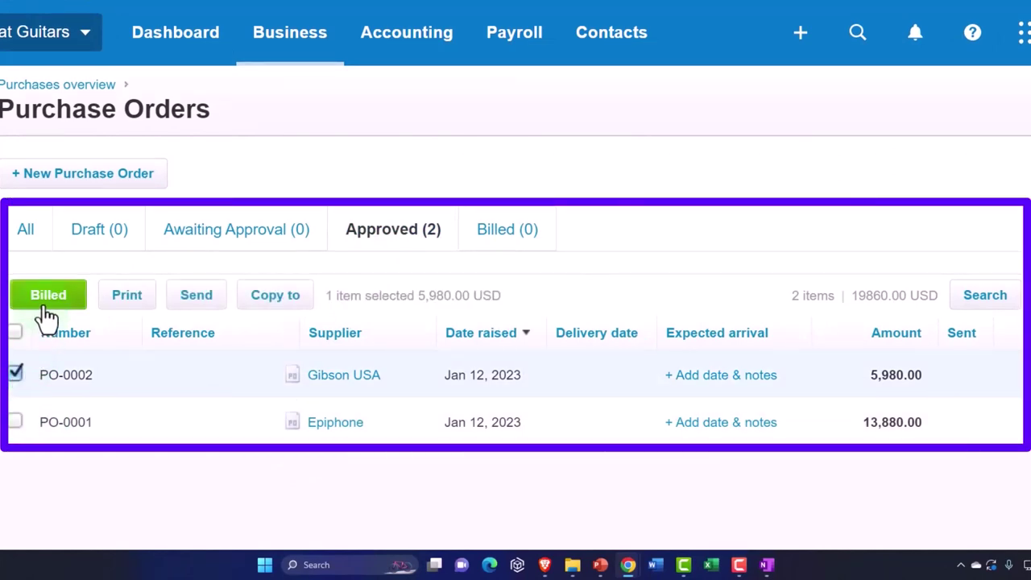
{"action": "left_click", "coordinate": [278, 302]}
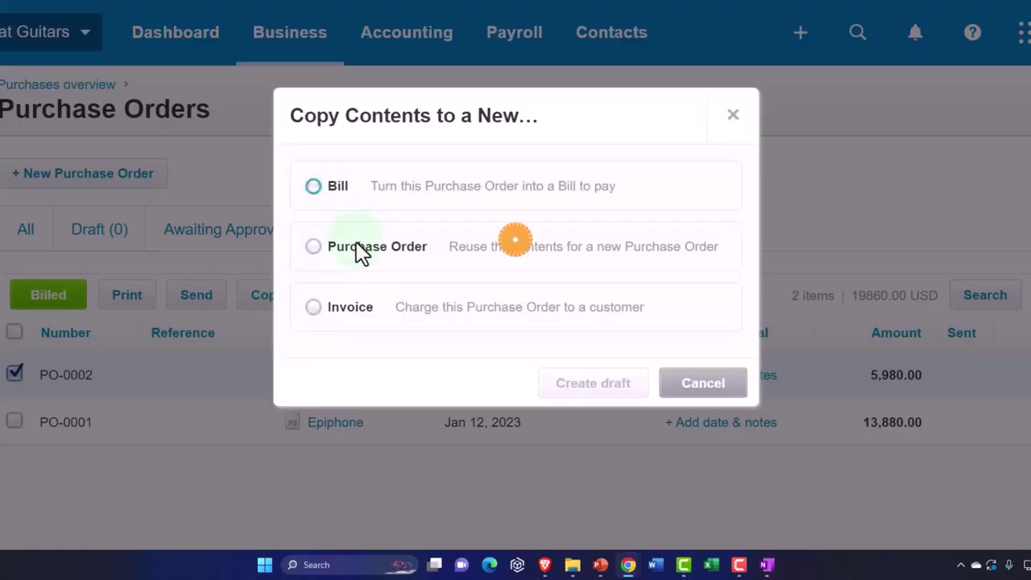
{"action": "left_click", "coordinate": [733, 114]}
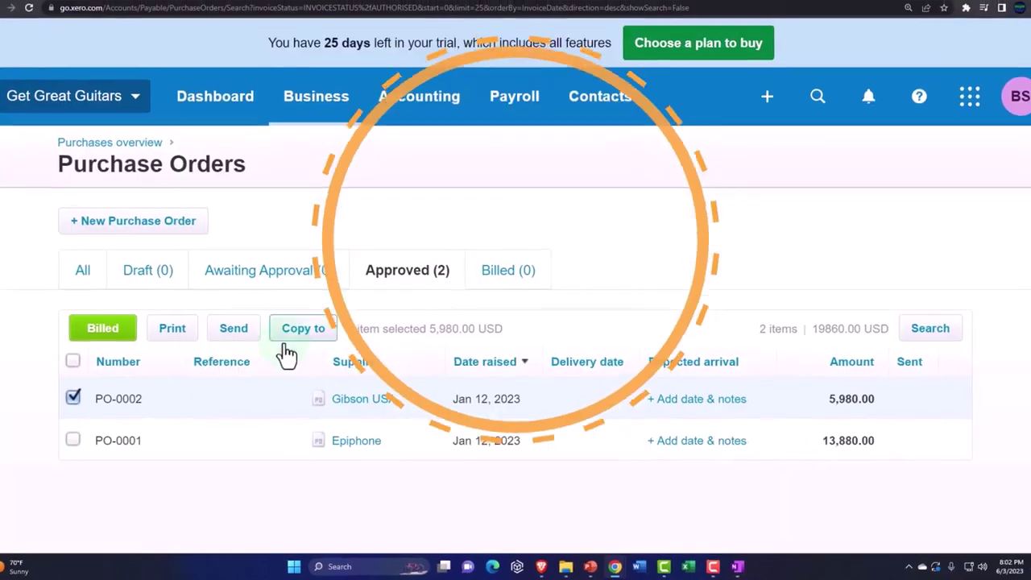
{"action": "left_click", "coordinate": [72, 396]}
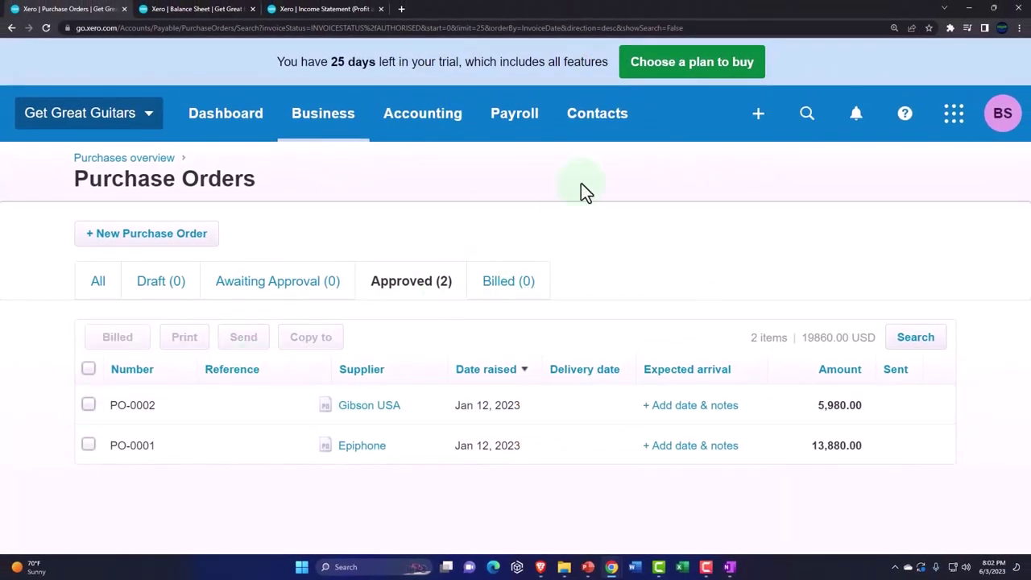
- Open Gibson USA from All contacts to show PO-0002 outstanding at 5,980.00
{"action": "left_click", "coordinate": [595, 132]}
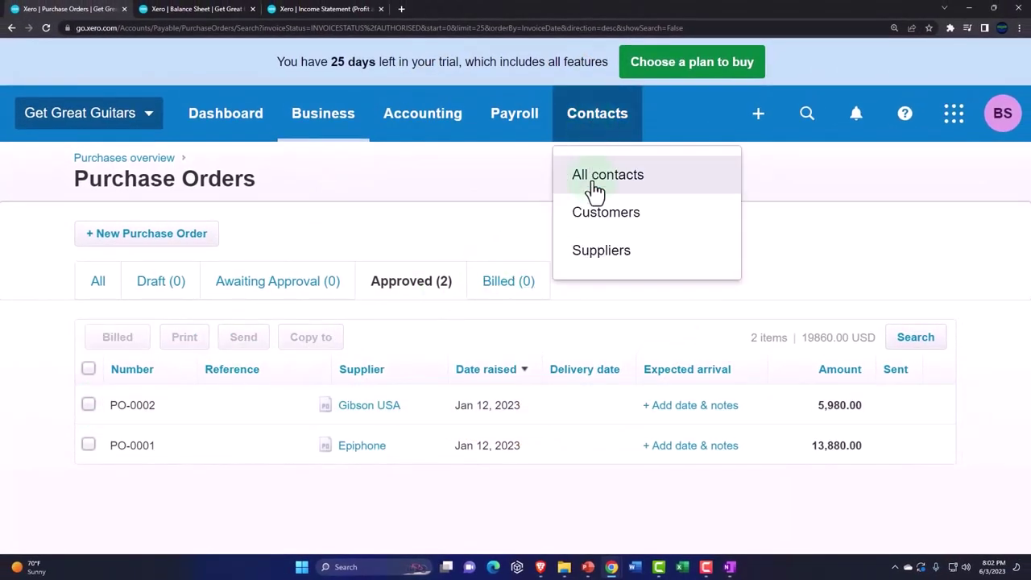
{"action": "left_click", "coordinate": [604, 249]}
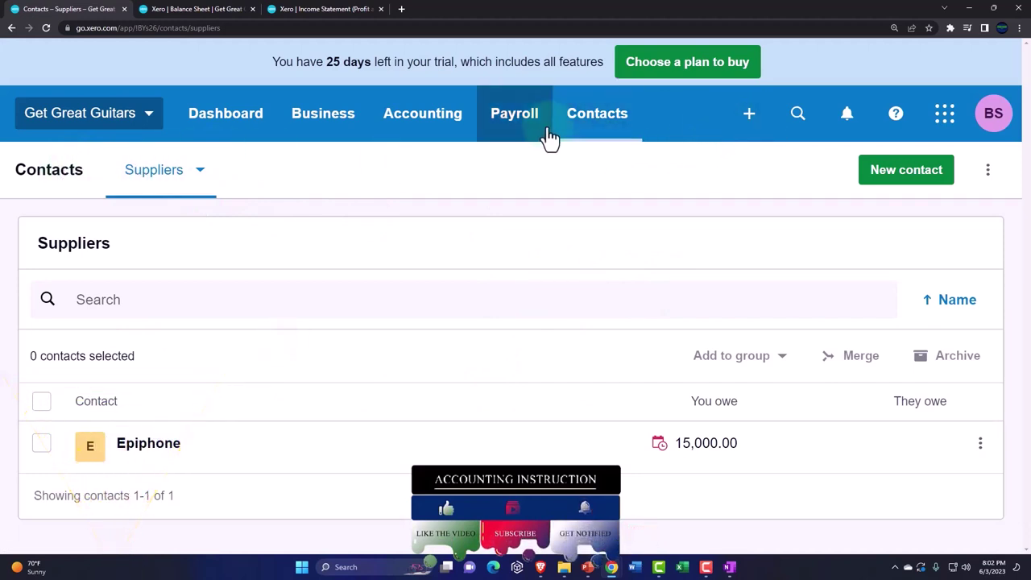
{"action": "left_click", "coordinate": [573, 127]}
{"action": "left_click", "coordinate": [594, 178]}
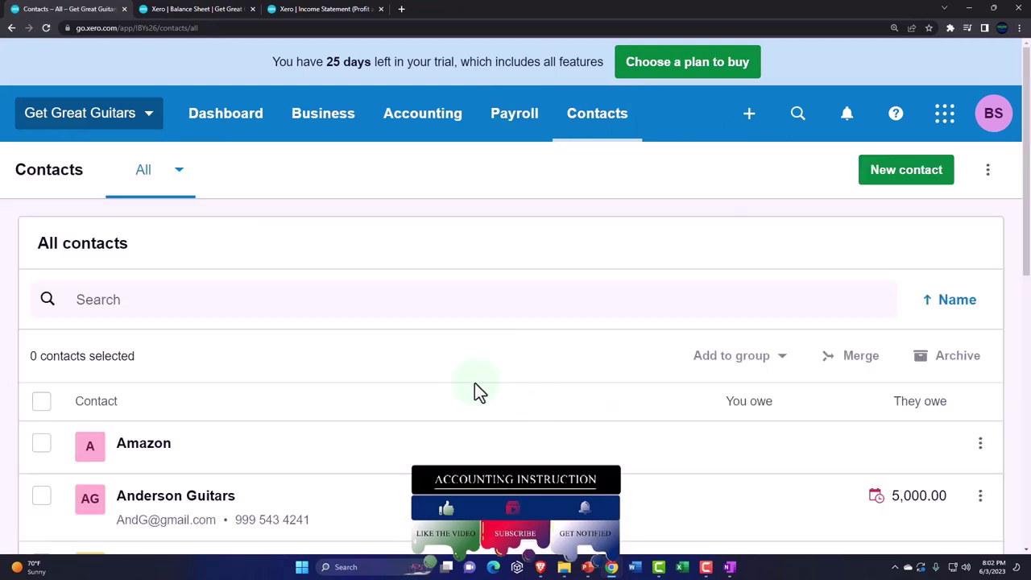
{"action": "scroll", "coordinate": [475, 385], "scroll_direction": "down", "scroll_amount": 7}
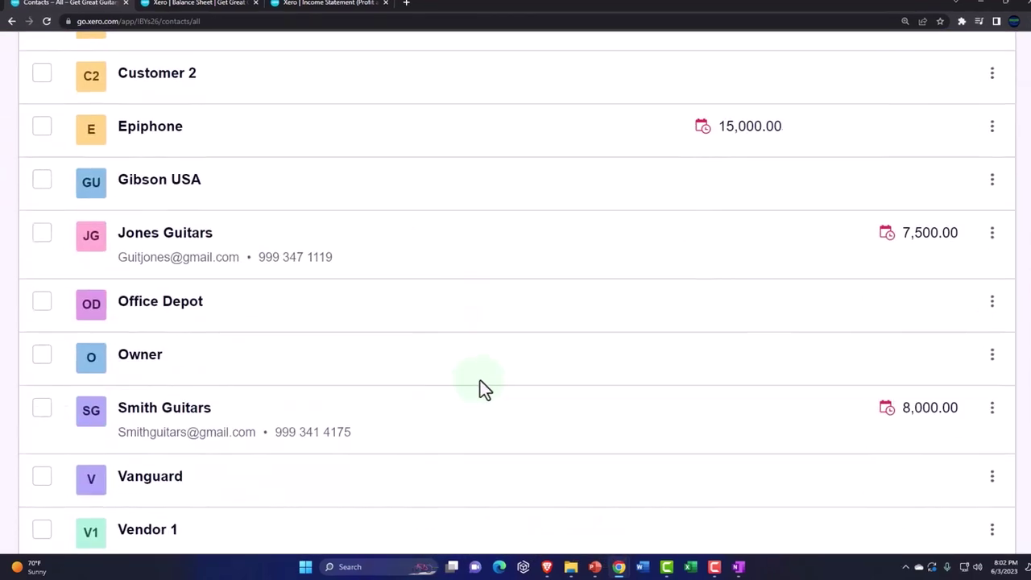
{"action": "scroll", "coordinate": [480, 386], "scroll_direction": "down", "scroll_amount": 3}
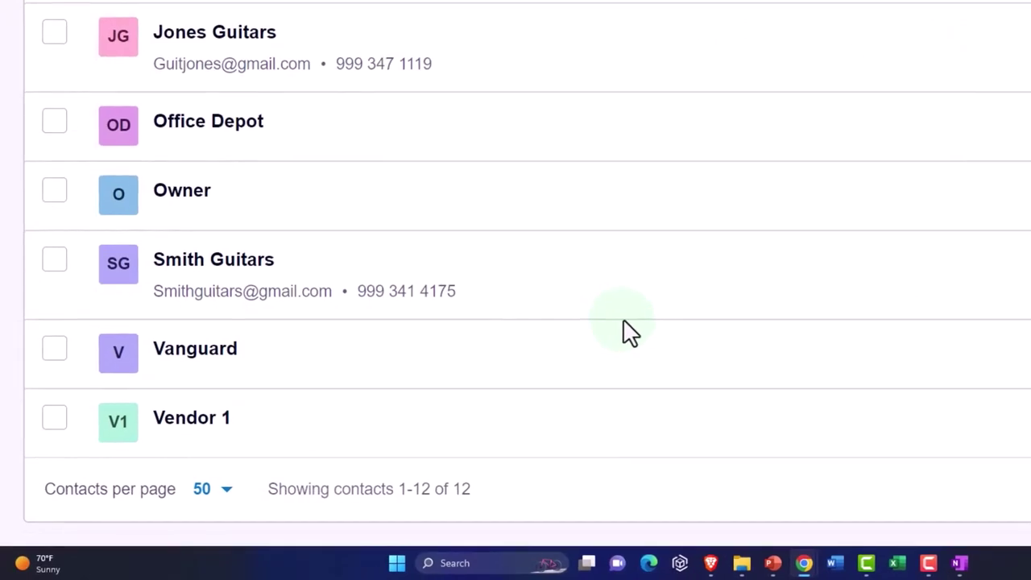
{"action": "scroll", "coordinate": [604, 322], "scroll_direction": "up", "scroll_amount": 3}
{"action": "left_click", "coordinate": [229, 185]}
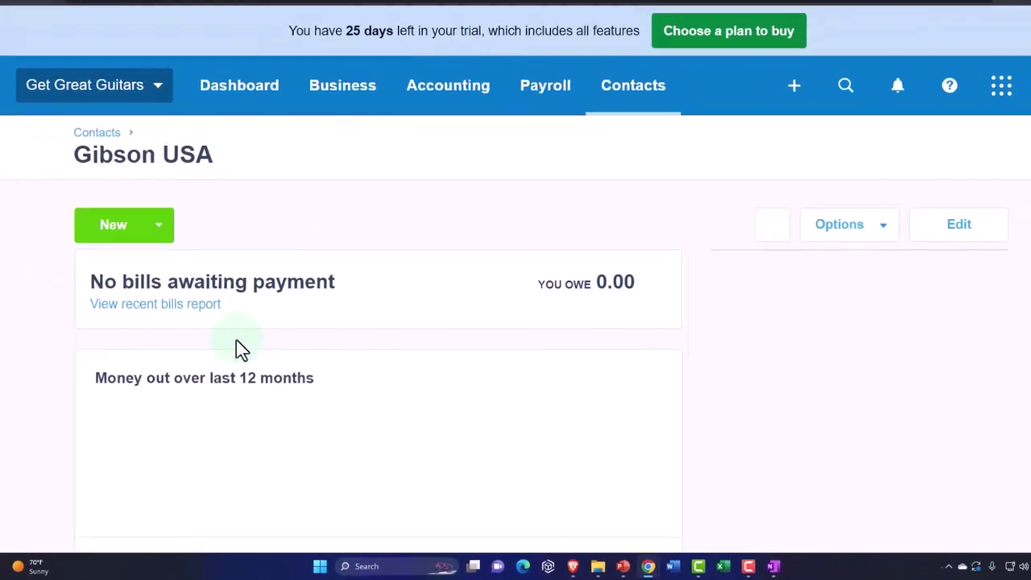
{"action": "scroll", "coordinate": [64, 355], "scroll_direction": "down", "scroll_amount": 2}
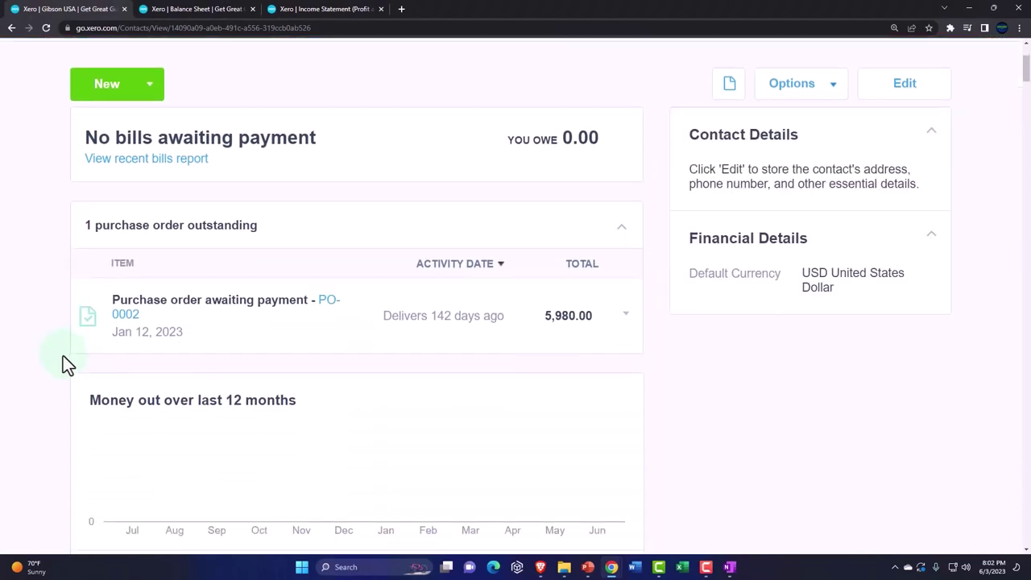